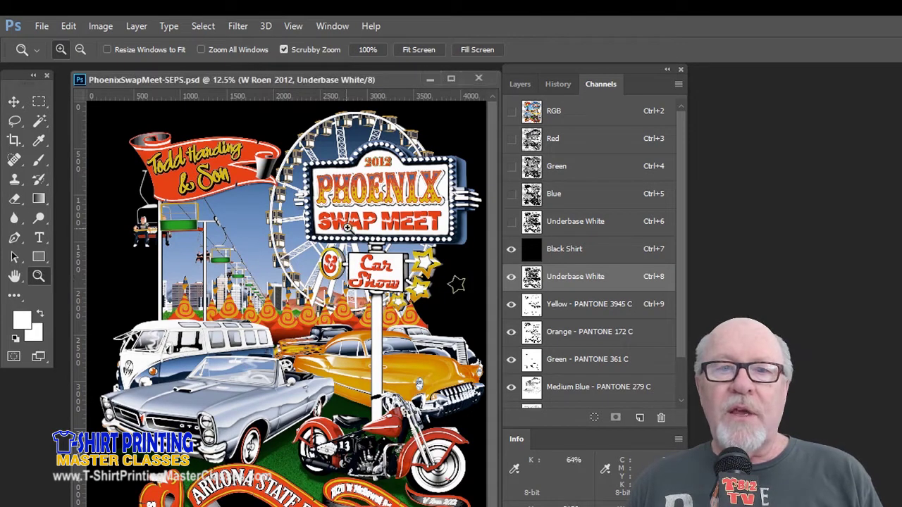
Step: Move the Channels panel clear of the image and widen the document window around the banner artwork
left_click_drag(383, 367, 388, 437)
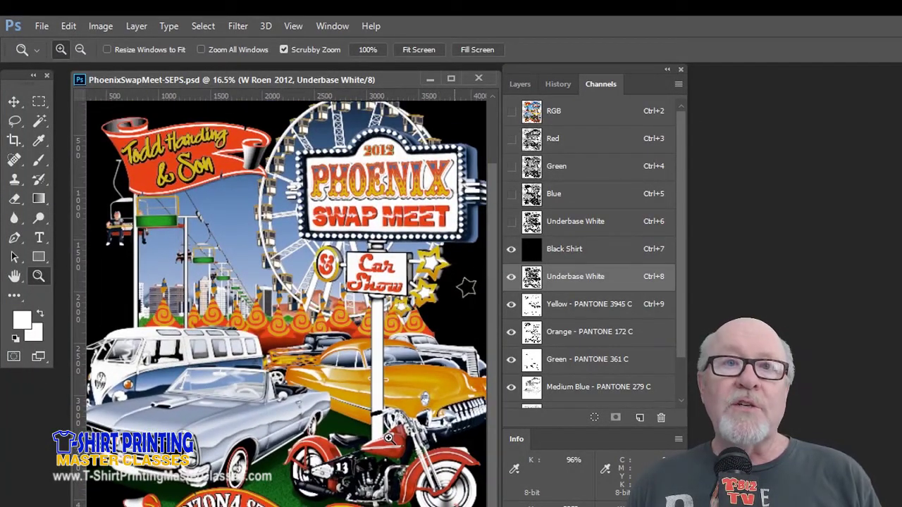
left_click(388, 437, "alt")
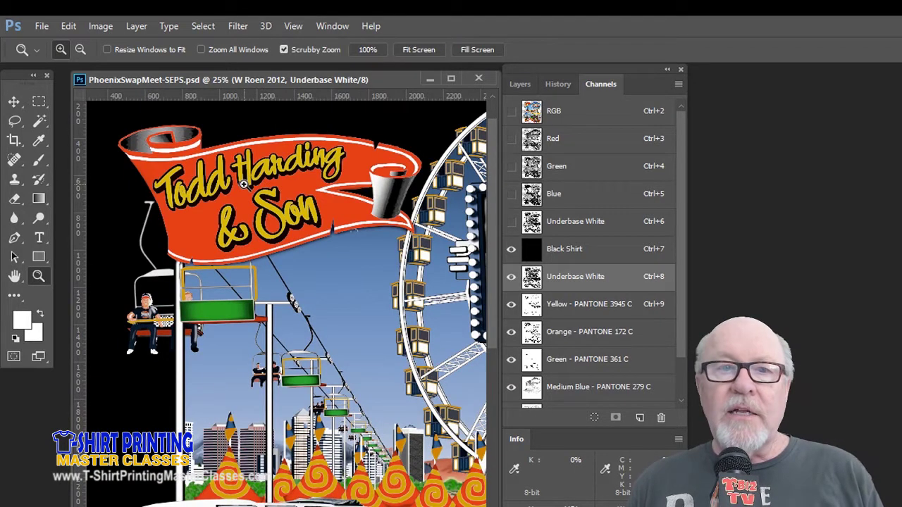
left_click_drag(243, 184, 309, 241)
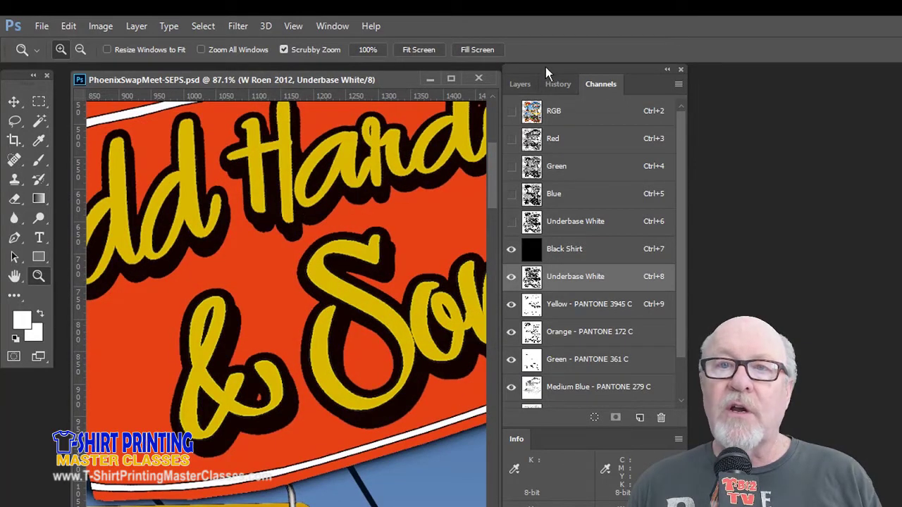
left_click_drag(545, 71, 630, 76)
left_click_drag(500, 198, 557, 196)
Step: Examine the yellow banner lettering up close against its black outline and orange background, and review the remaining ink channels
left_click_drag(287, 227, 346, 277)
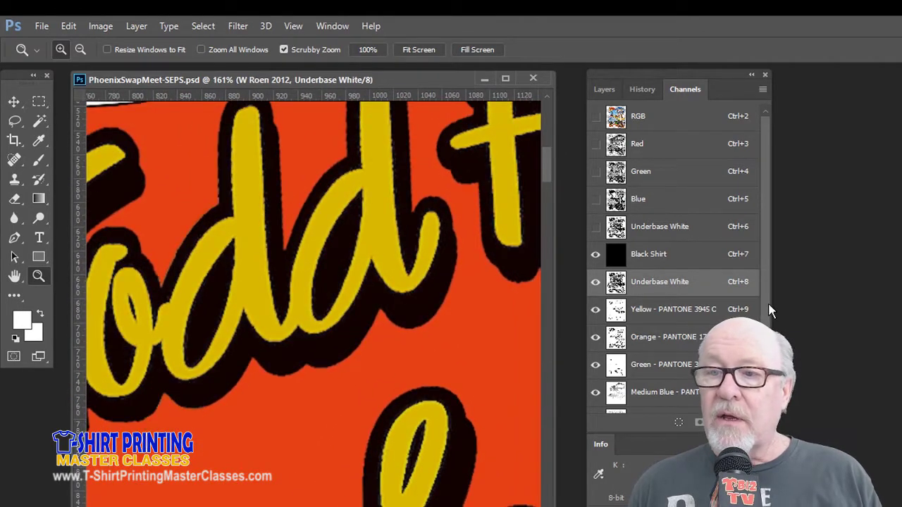
scroll(770, 311, "down", 2)
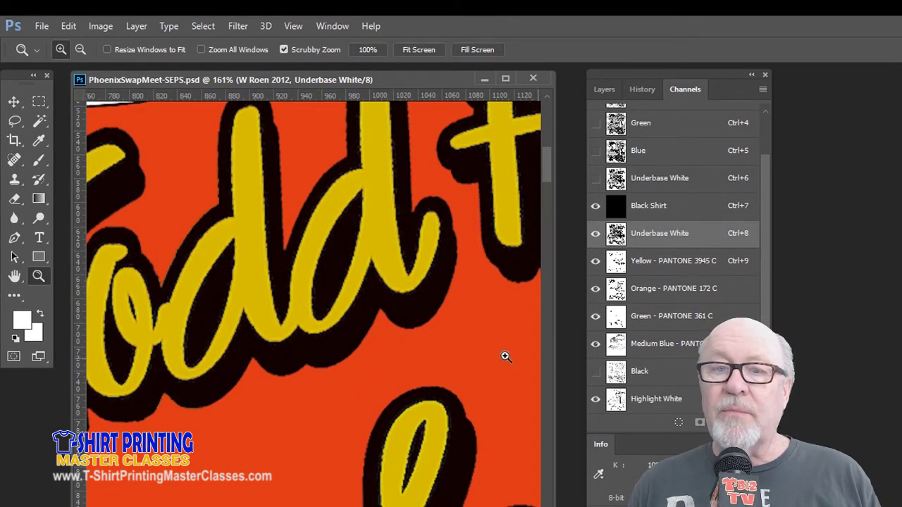
left_click_drag(365, 302, 293, 251)
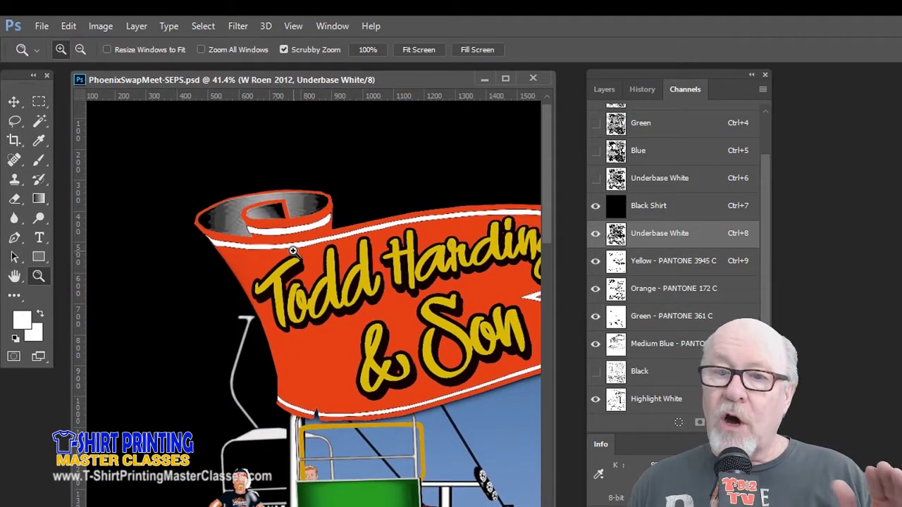
left_click_drag(396, 261, 518, 248)
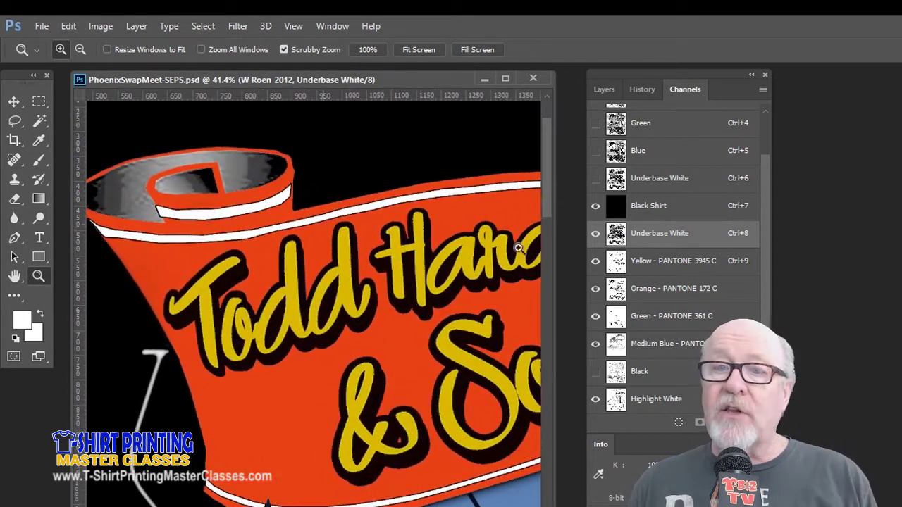
Step: Isolate the Yellow - PANTONE 3945 C channel by hiding the shirt, underbase and other ink channels
left_click(622, 263)
left_click(596, 234)
left_click(595, 205)
left_click_drag(596, 289, 591, 433)
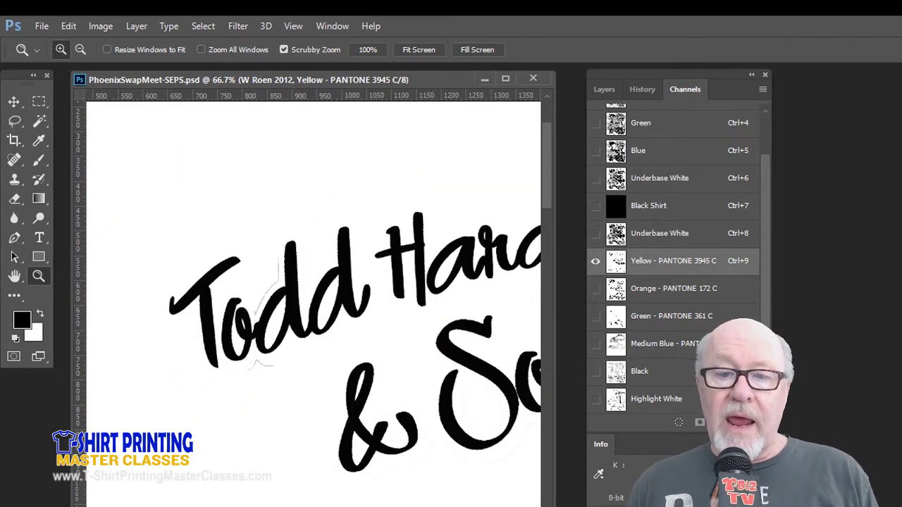
Step: Examine the yellow separation across the whole design and compare it with the RGB composite
scroll(331, 387, "right", 3)
right_click(331, 387)
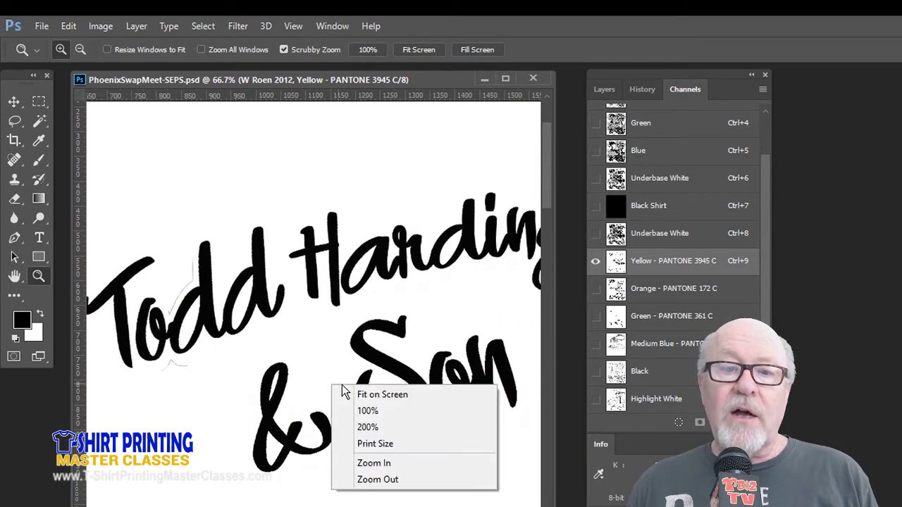
left_click(330, 361)
left_click(331, 352, "alt")
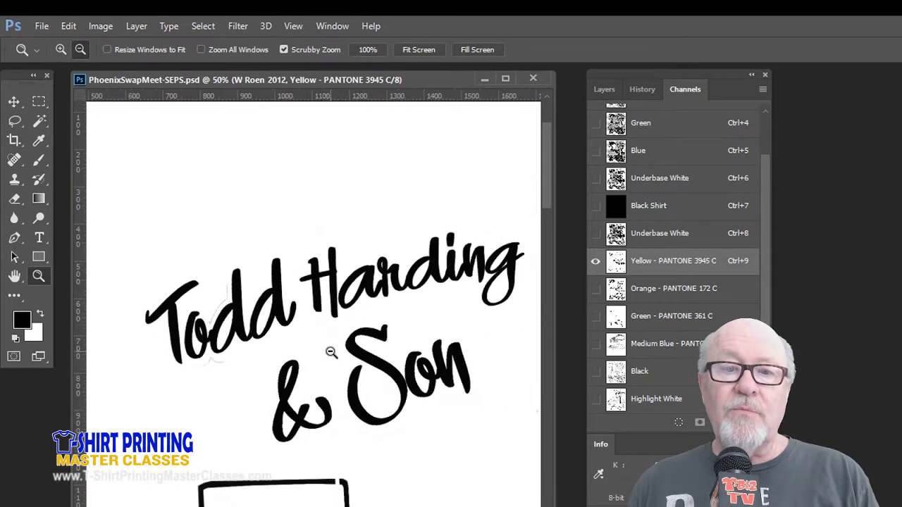
left_click(331, 352, "alt")
left_click(331, 352, "alt")
left_click(331, 353, "alt")
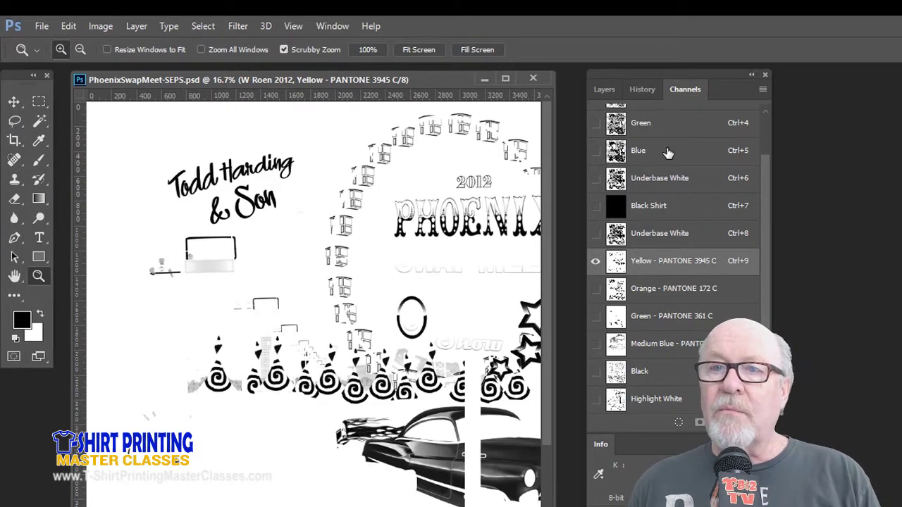
scroll(668, 141, "up", 2)
left_click(670, 118)
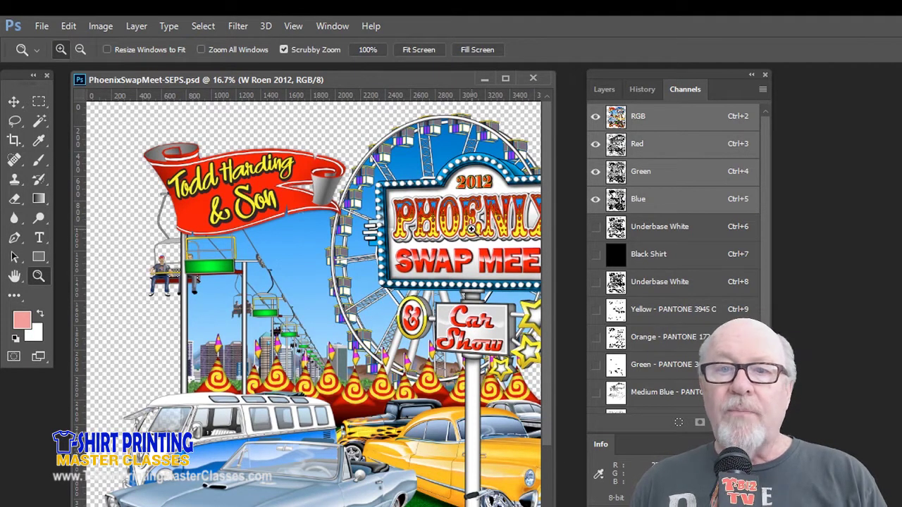
Step: Select the banner lettering in the Yellow - PANTONE 3945 C channel with the Magic Wand at tolerance 100, contiguous
left_click(248, 200)
left_click_drag(270, 215, 543, 284)
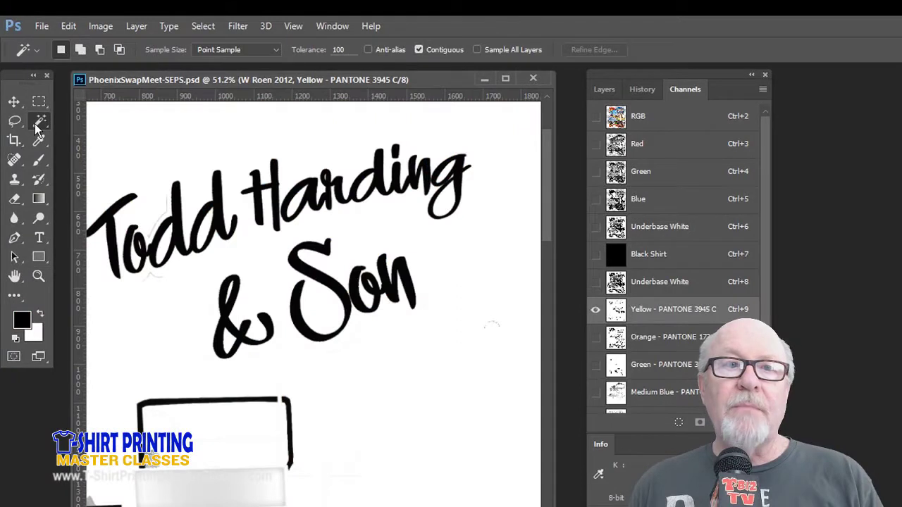
left_click(119, 234)
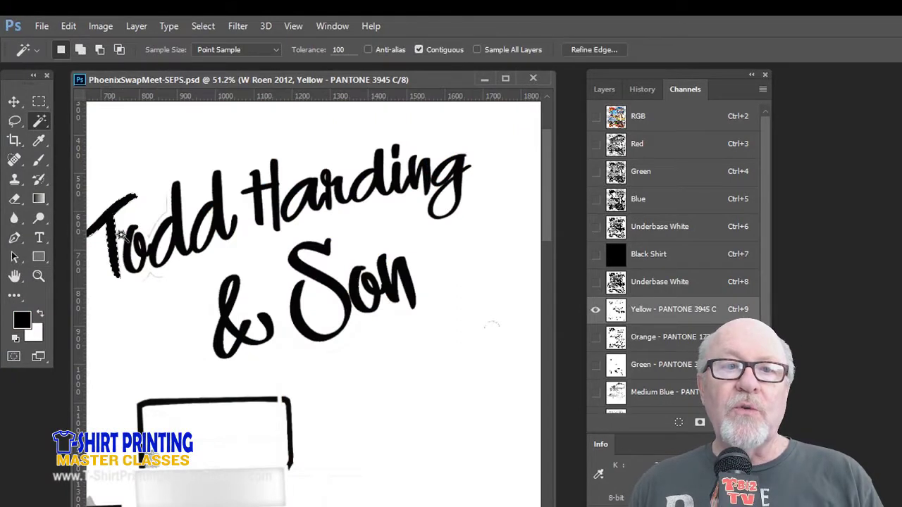
left_click(139, 248, "shift")
left_click(167, 214, "shift")
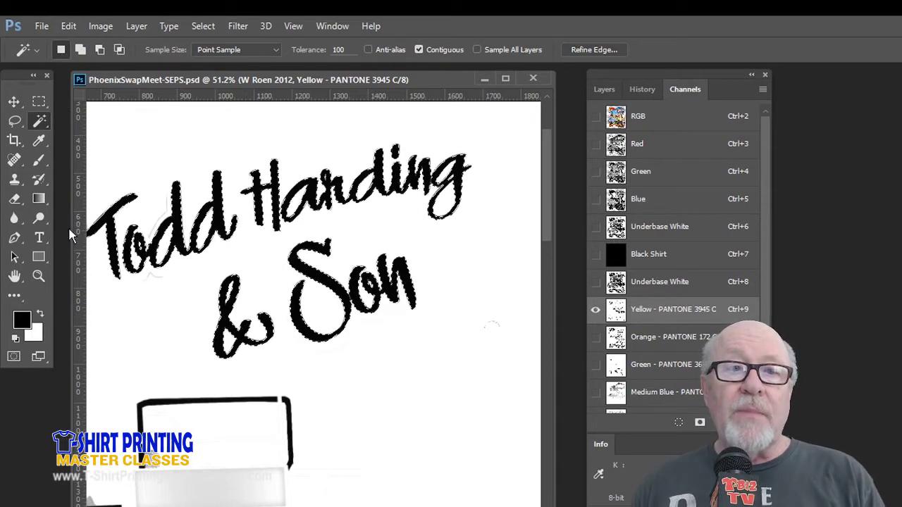
Step: Stroke the selected banner letters with a 2 px black outline placed outside, Normal mode, 100% opacity
left_click(38, 276)
mouse_move(163, 194)
left_mouse_down()
mouse_move(221, 191)
mouse_move(246, 277)
mouse_move(298, 354)
mouse_move(250, 301)
mouse_move(270, 346)
mouse_move(260, 334)
left_mouse_up()
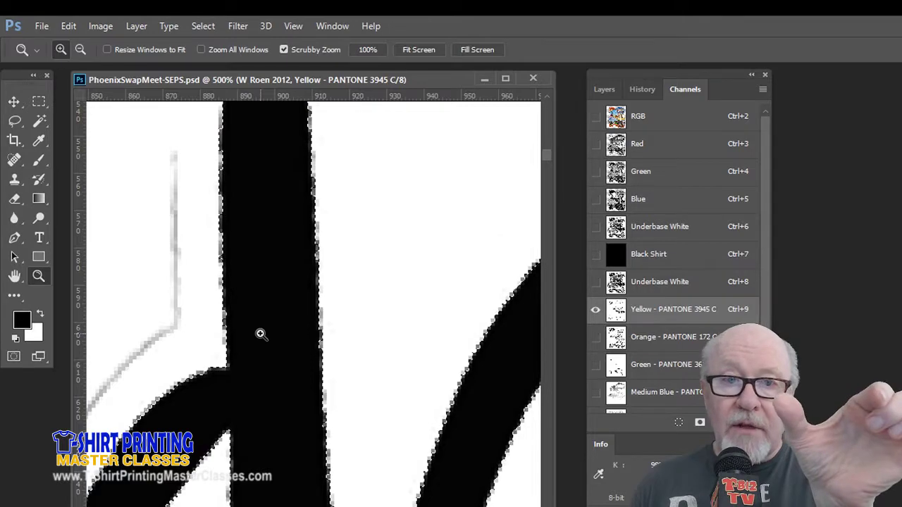
left_click_drag(261, 334, 235, 264)
left_click(69, 26)
left_click(96, 252)
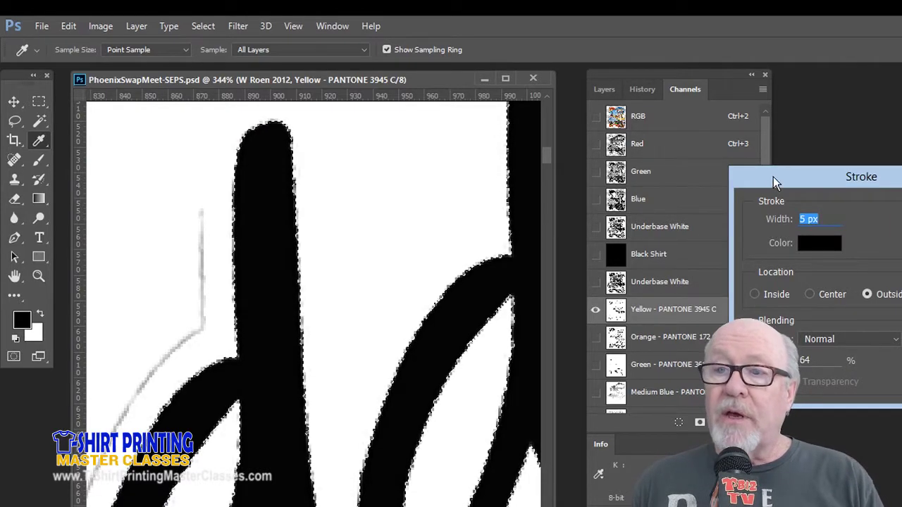
left_click_drag(786, 173, 520, 114)
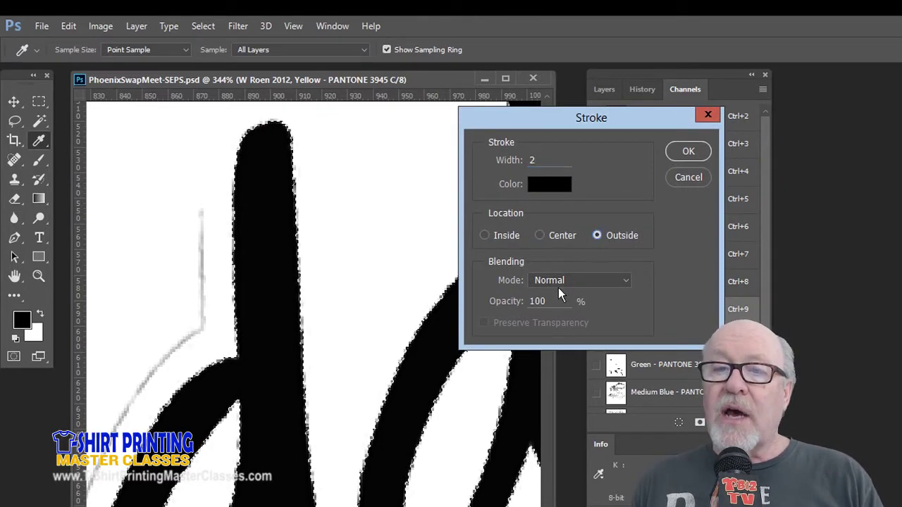
left_click(687, 153)
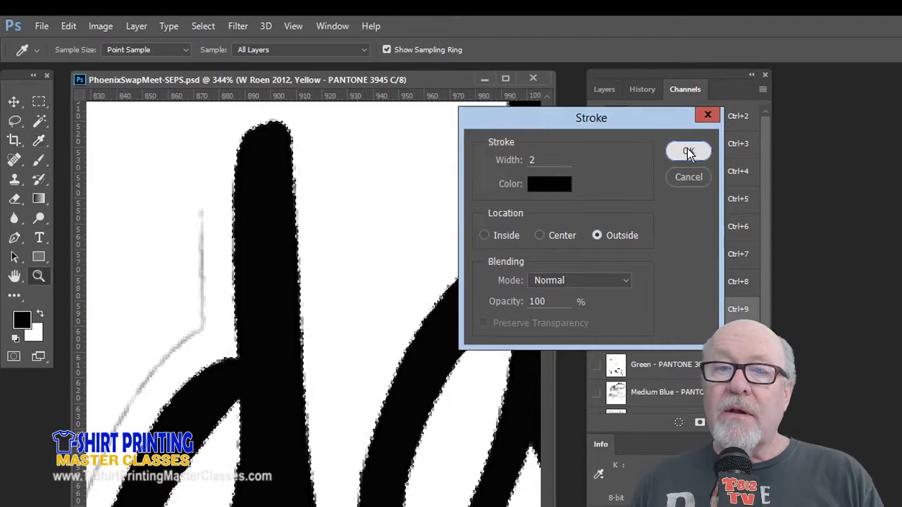
key("z")
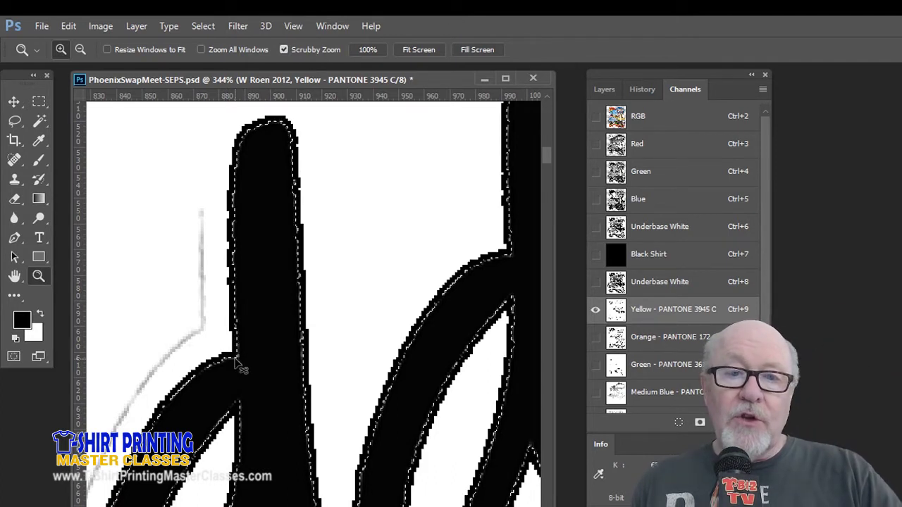
Step: Undo the outside stroke by returning to the earlier history state, and go back to the channel list
left_click(643, 92)
left_click(644, 261)
left_click(689, 90)
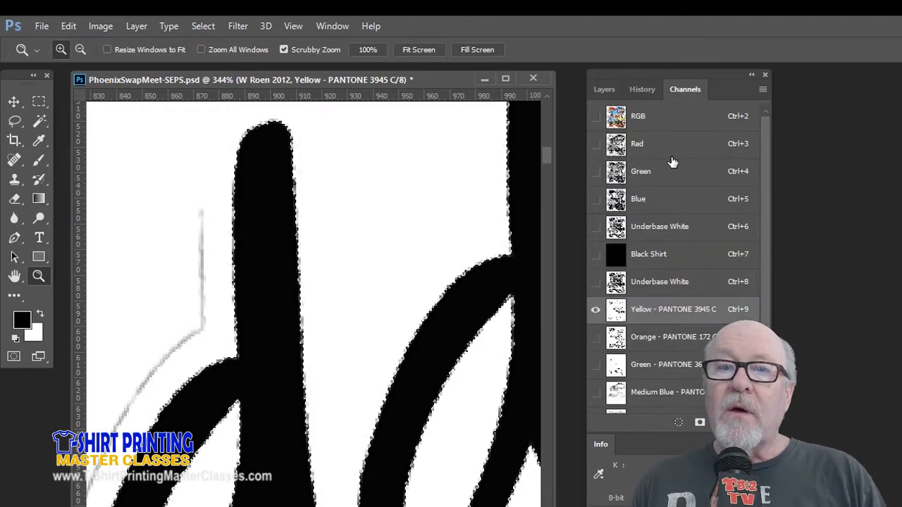
Step: Stroke the selected banner letters with a 5 px black outline centred on the edge at 100% opacity, and deselect them
left_click(60, 25)
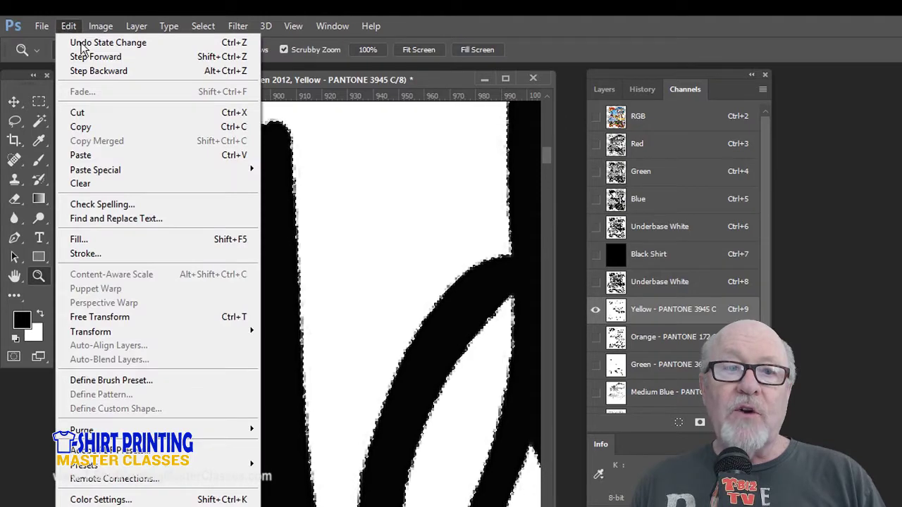
left_click(82, 254)
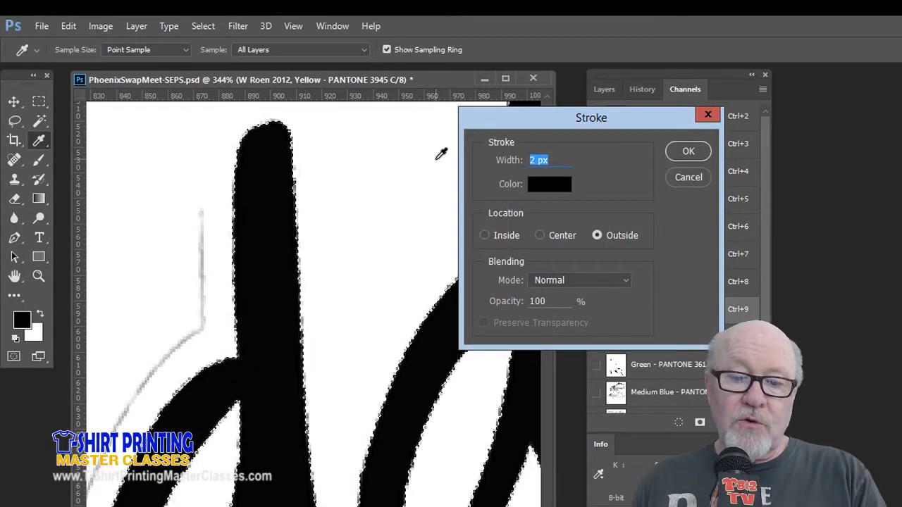
left_click(538, 236)
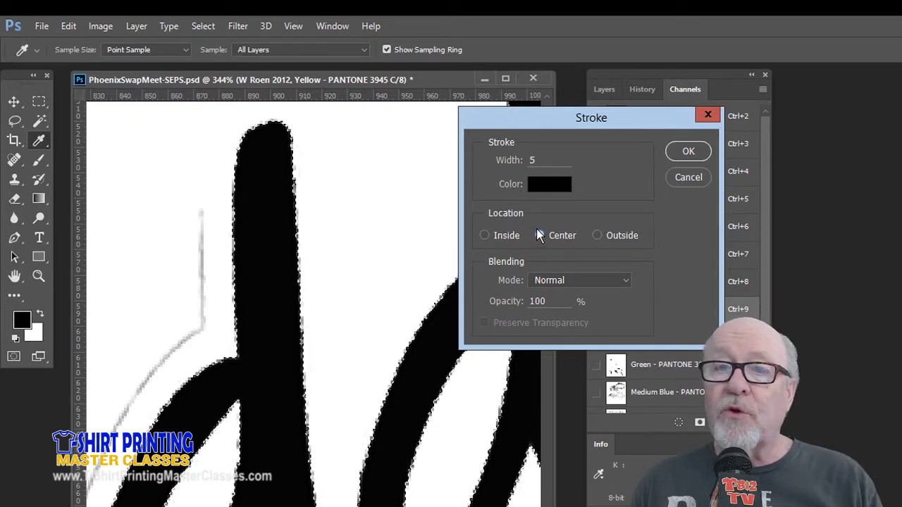
left_click(688, 153)
key("z")
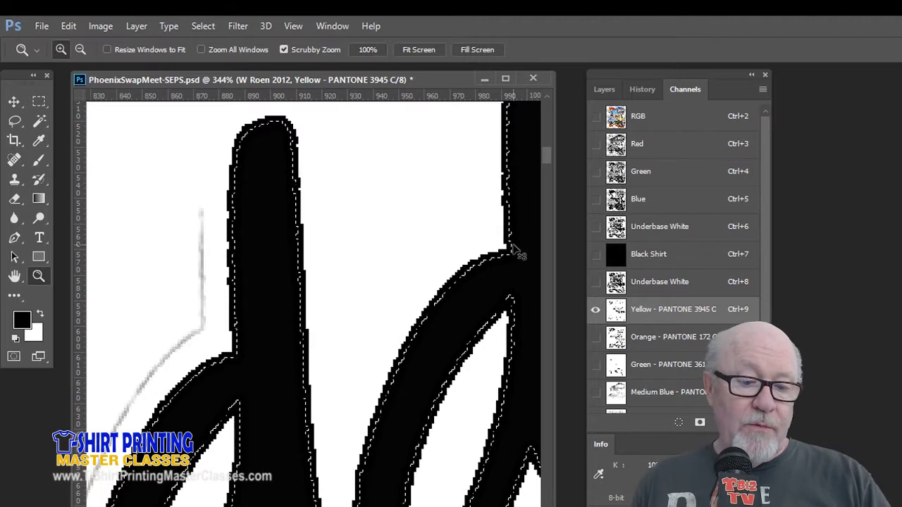
key("ctrl+d")
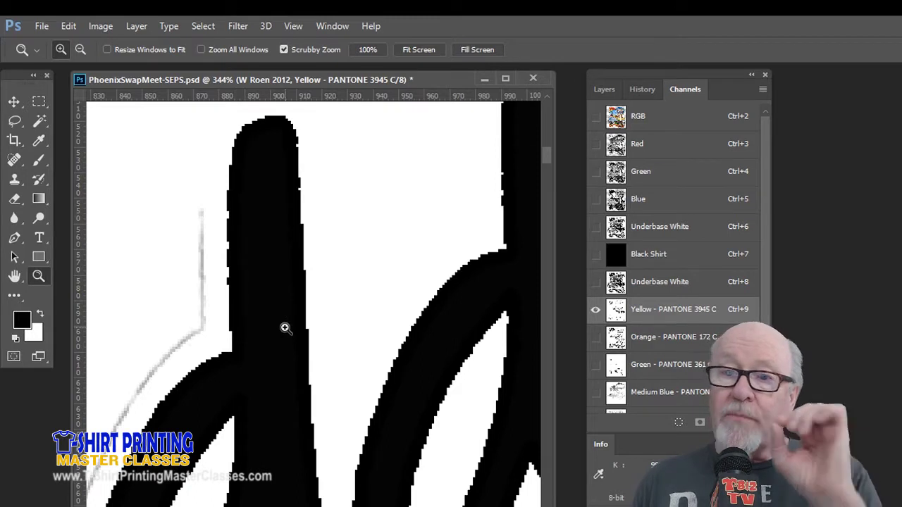
Step: Show the Black Shirt and lower Underbase White channels with the yellow to inspect the thickened letter edges
left_click(595, 254)
left_click(595, 282)
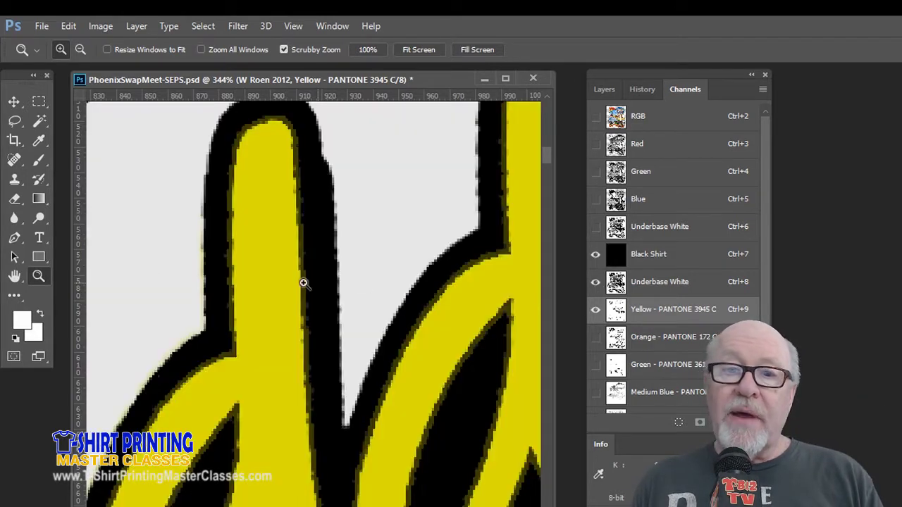
left_click_drag(242, 201, 325, 231)
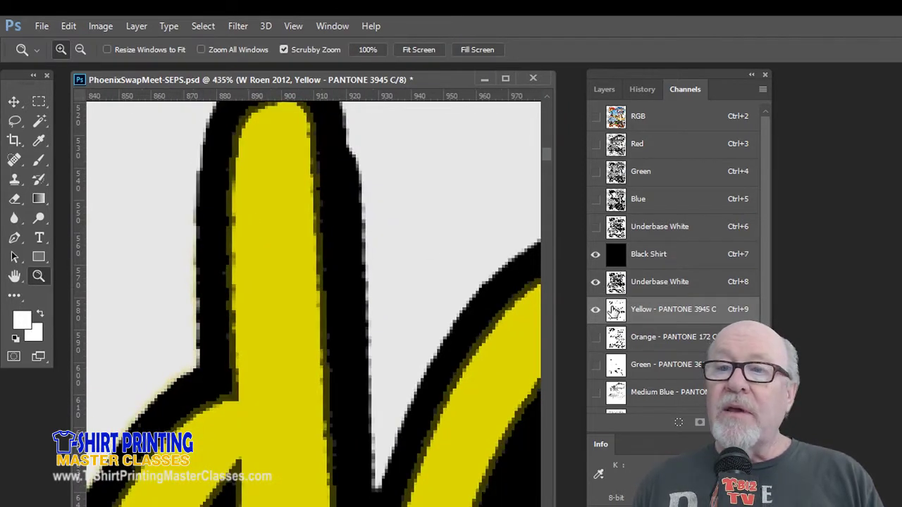
Step: Preview the Yellow - PANTONE 3945 C spot channel at a solidity of 100, and restore the solidity to 5
double_click(616, 310)
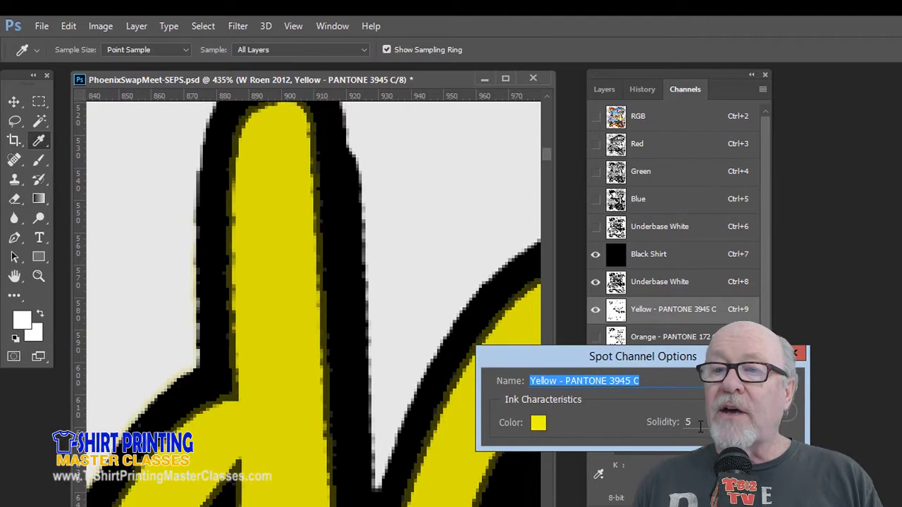
left_click(646, 421)
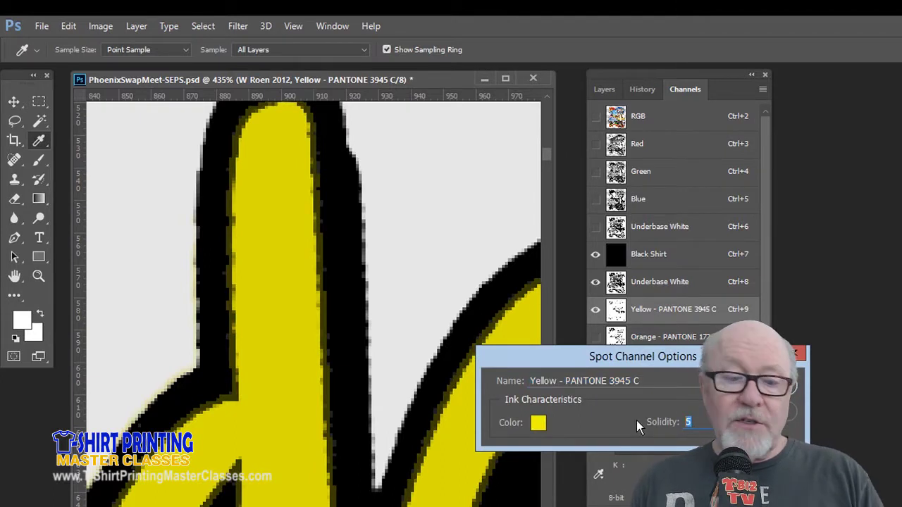
type("100")
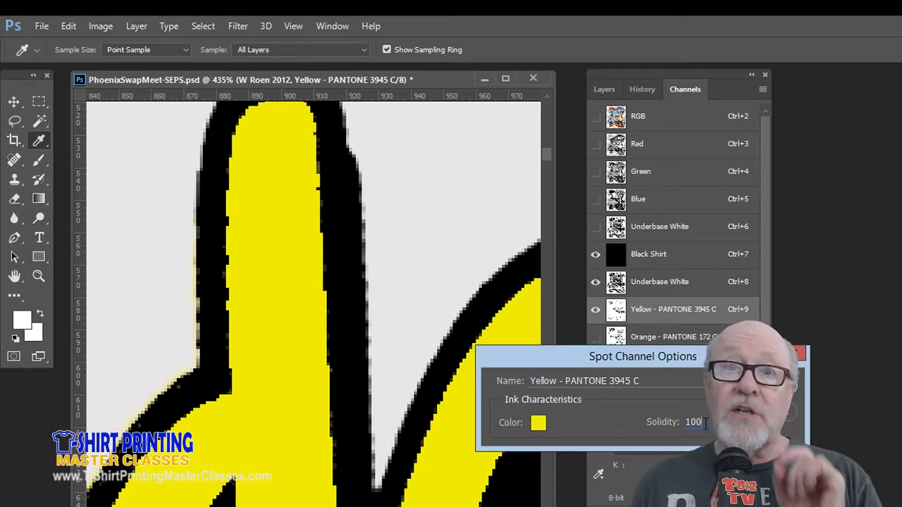
left_click(673, 426)
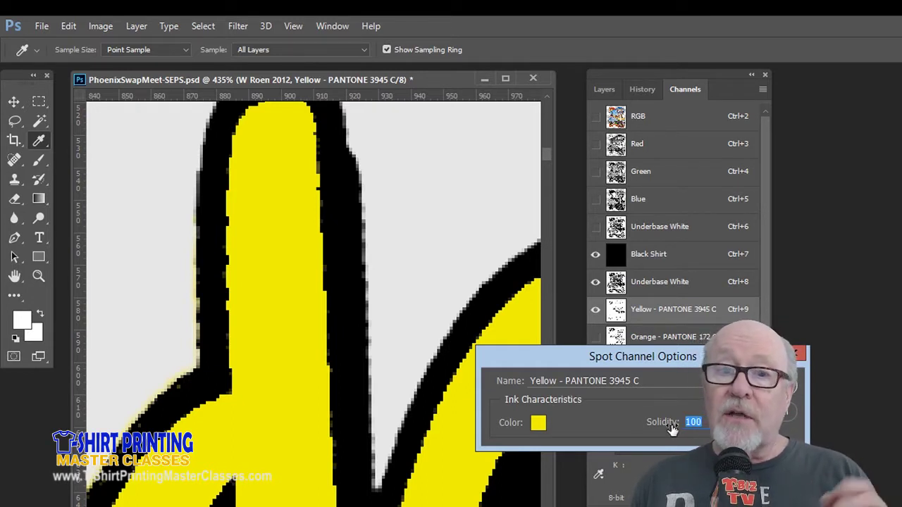
type("5")
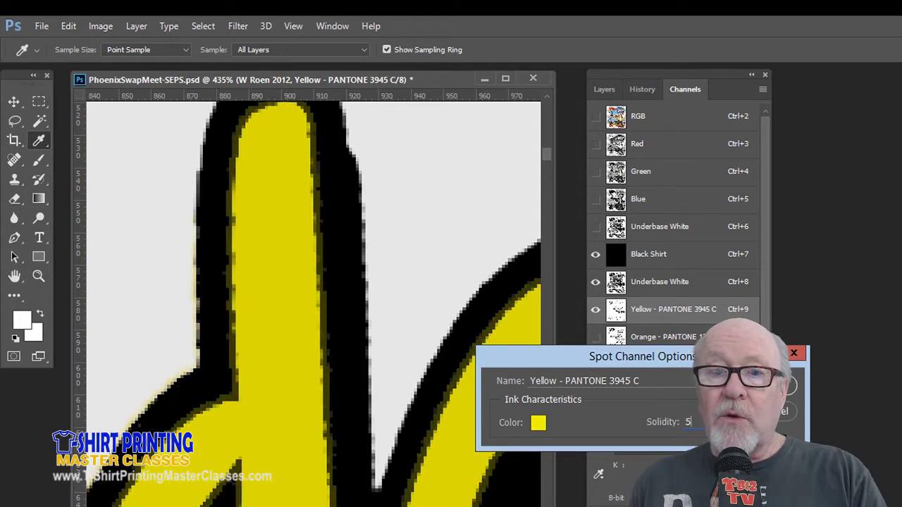
key("Return")
key("z")
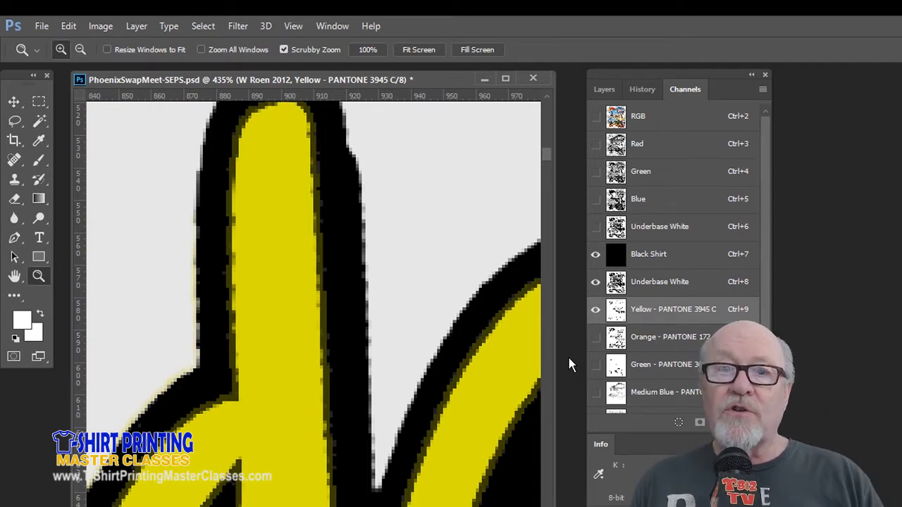
Step: Review the whole banner and surrounding artwork with the shirt, underbase and yellow channels combined
right_click(259, 259)
left_click(285, 270)
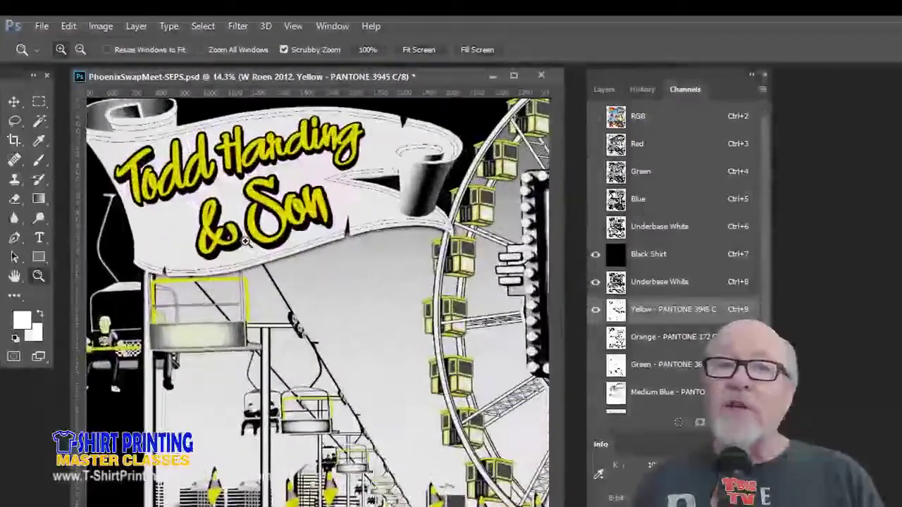
Step: Revert the document history to the last Magic Wand selection made before the stroke on the yellow banner lettering
left_click_drag(218, 211, 260, 286)
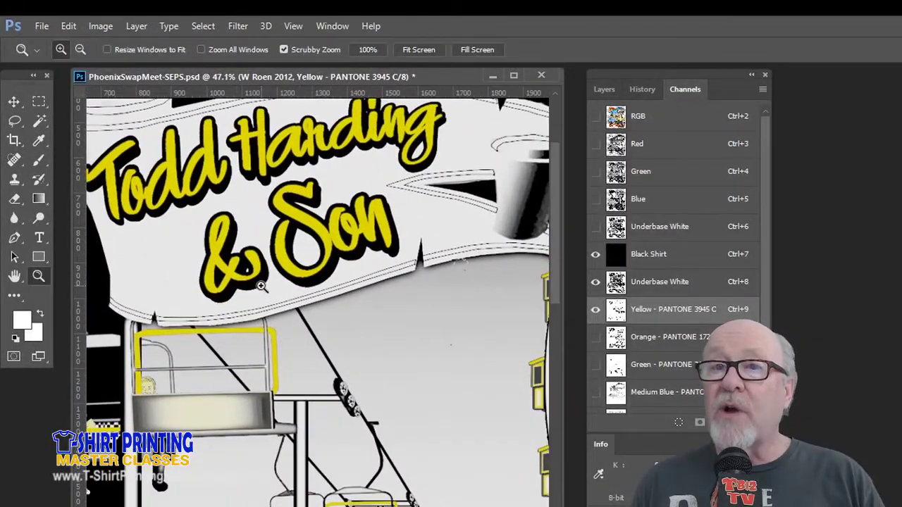
left_click(251, 213, "alt")
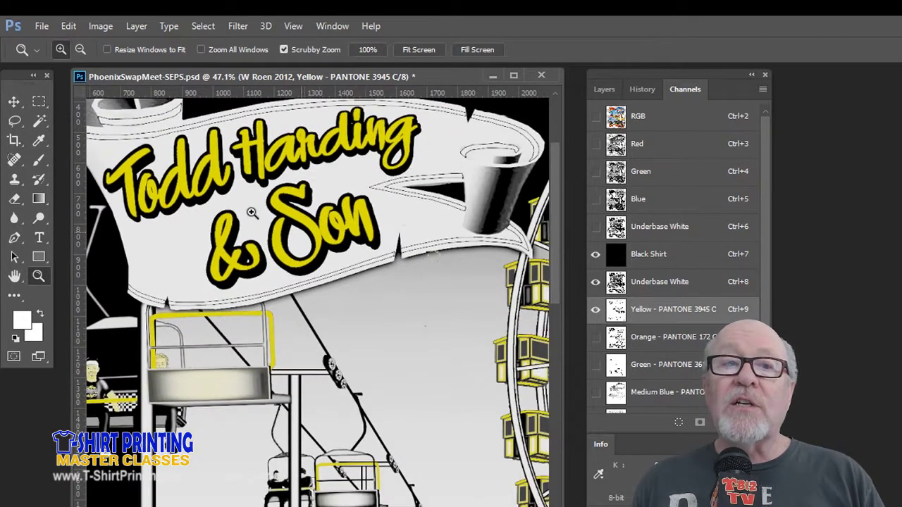
left_click(642, 89)
left_click(638, 279)
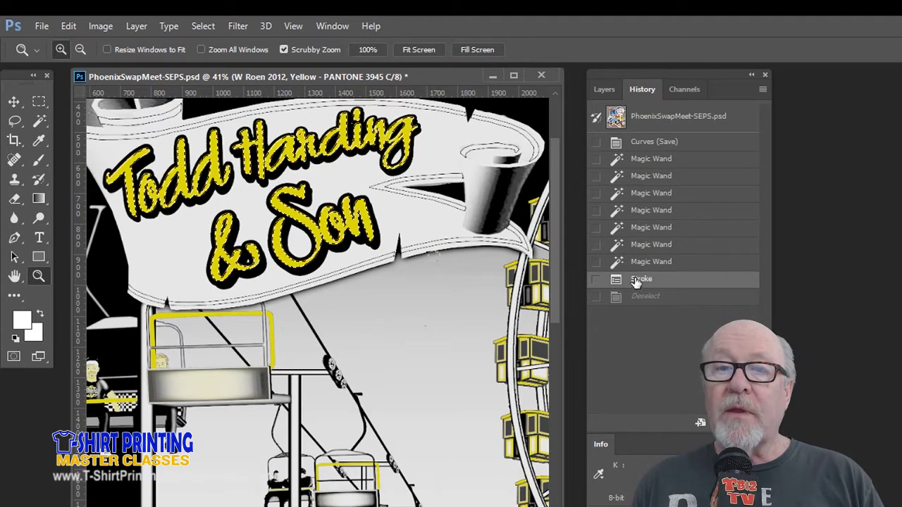
left_click(648, 261)
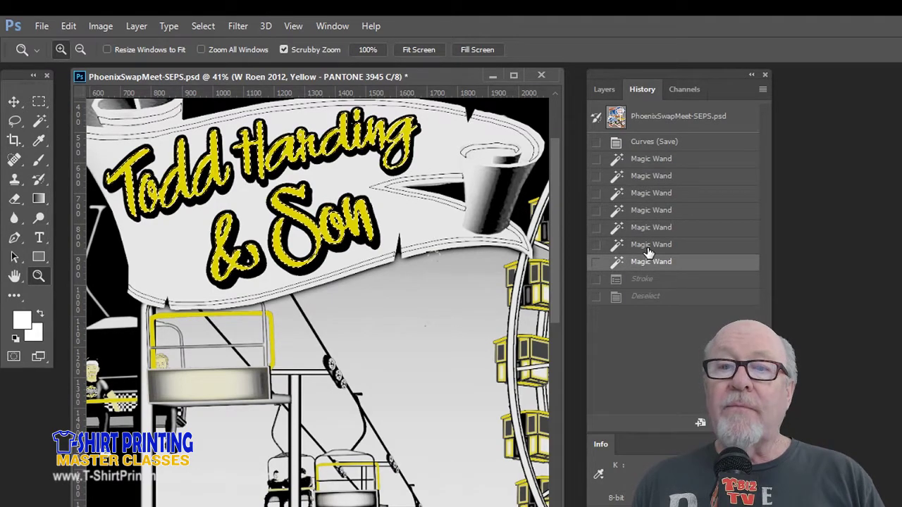
Step: Make the lower Underbase White channel the active one and hide the Yellow - PANTONE 3945 C channel
left_click(680, 89)
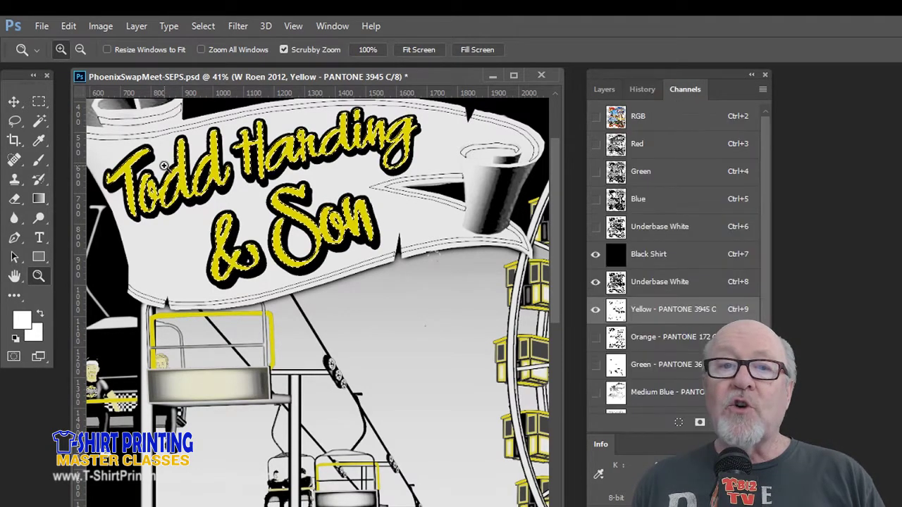
left_click(656, 282)
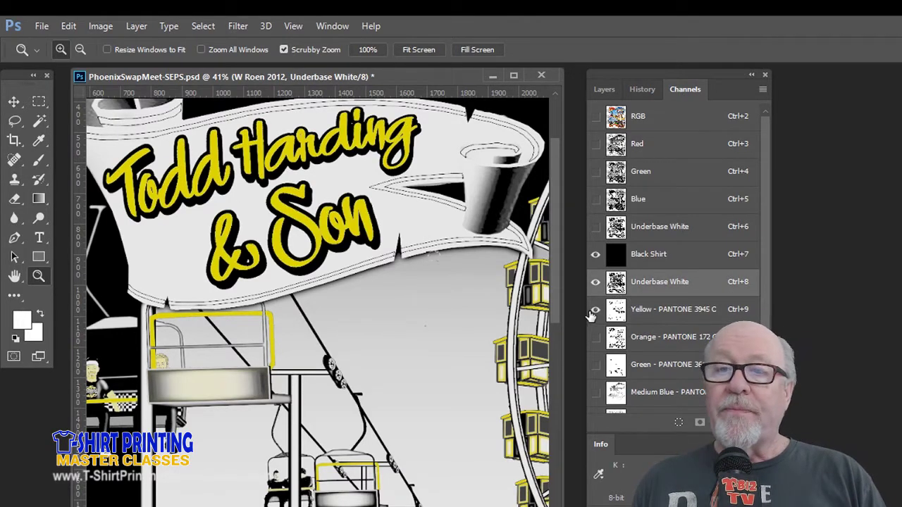
left_click(594, 311)
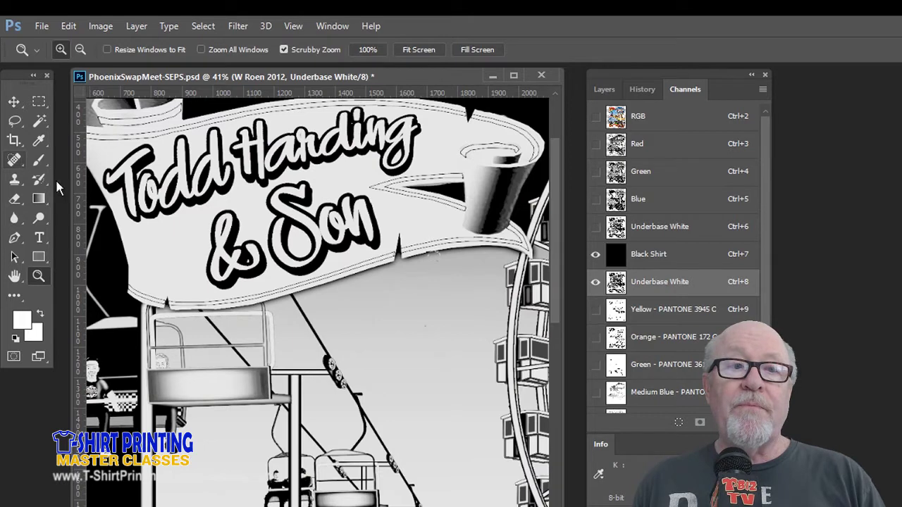
Step: Select all the banner letters and the ampersand in the Underbase White channel with the Magic Wand
left_click(39, 120)
left_click(132, 176)
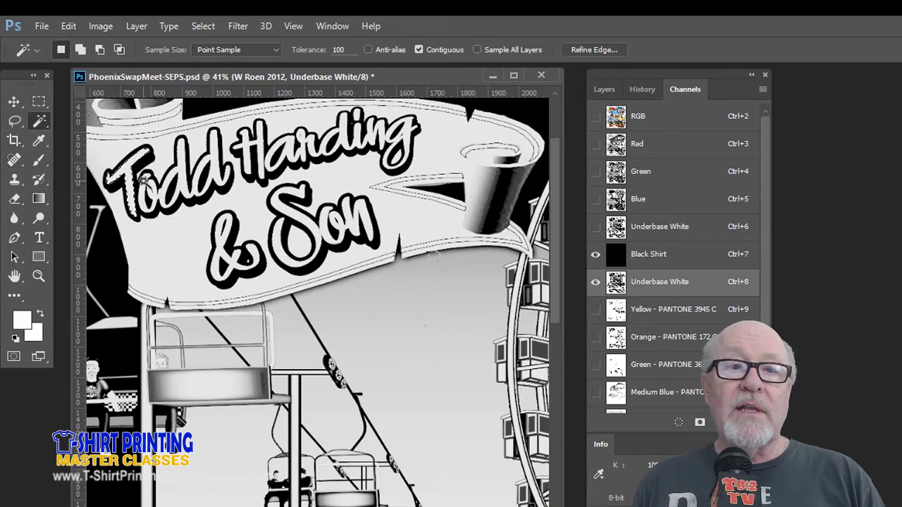
key("shift")
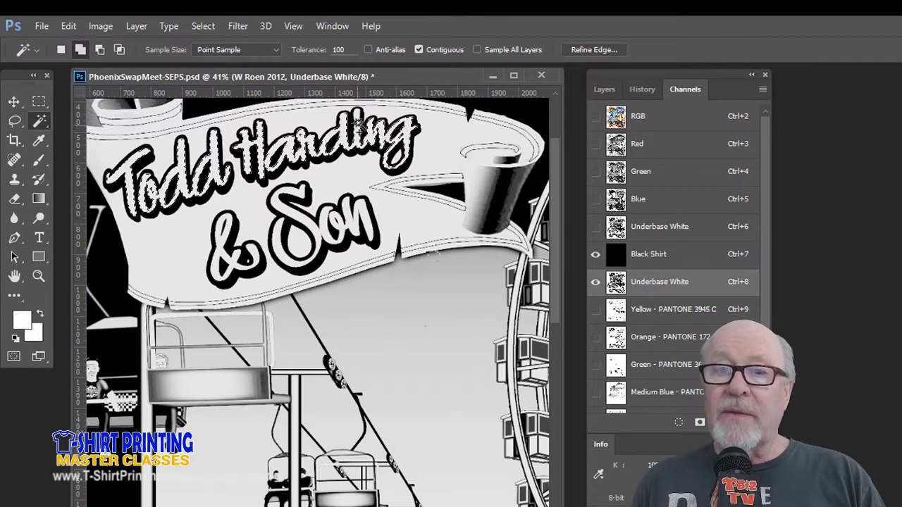
left_click(307, 224, "shift")
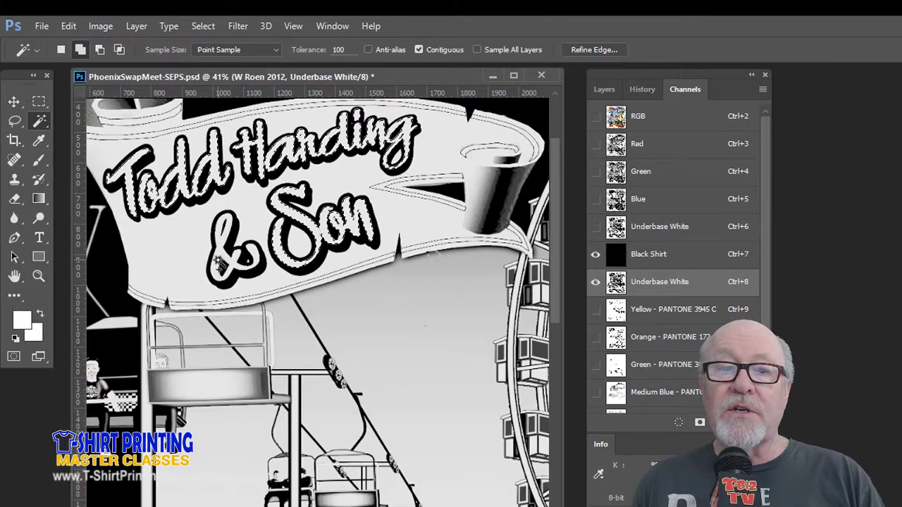
Step: Stroke the selected letters in the Underbase White channel with a 5 px white outline centred on the edge at 100% opacity
left_click(38, 276)
left_click_drag(153, 191, 276, 312)
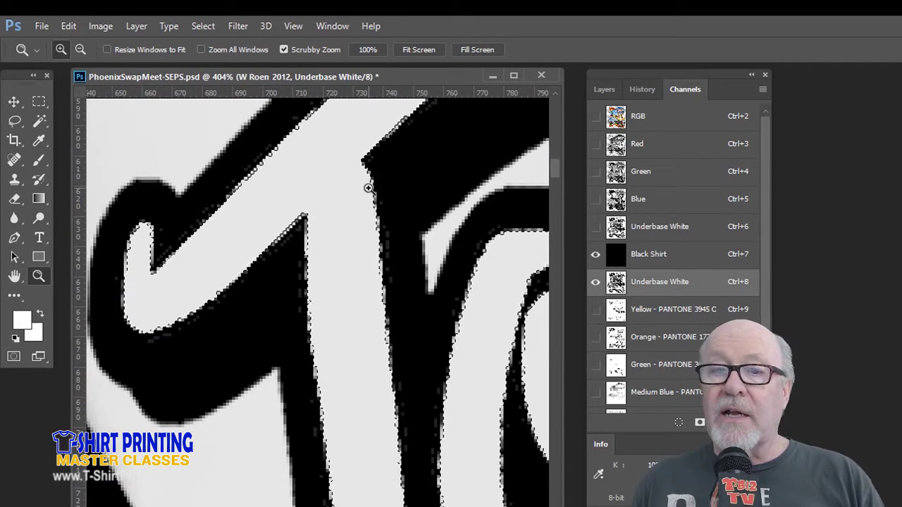
left_click(68, 26)
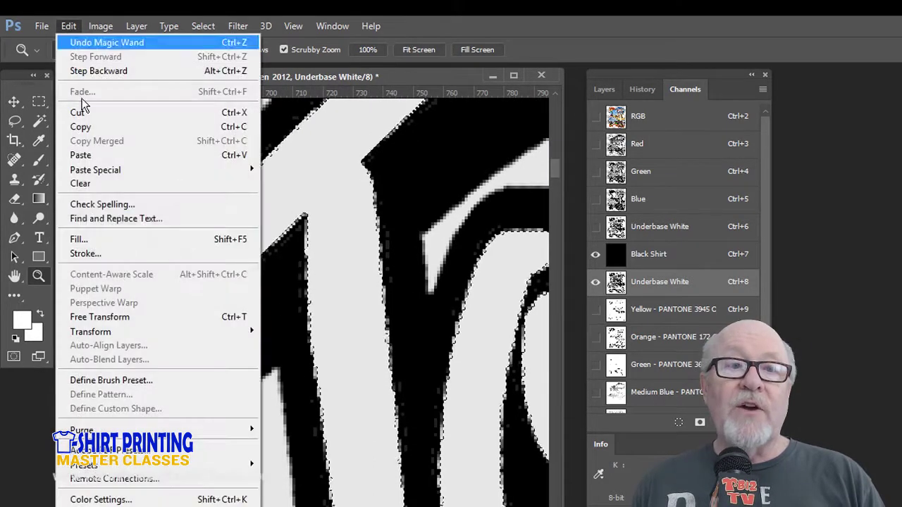
left_click(91, 253)
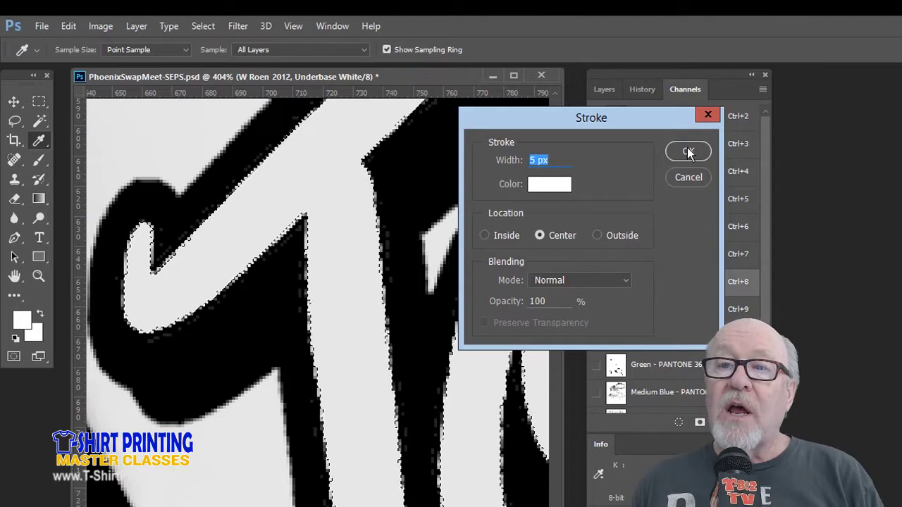
left_click(544, 185)
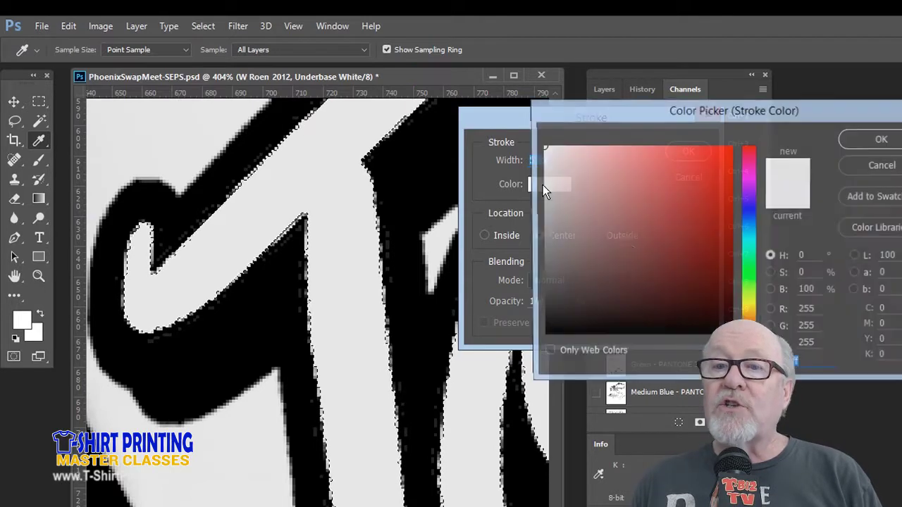
left_click(881, 141)
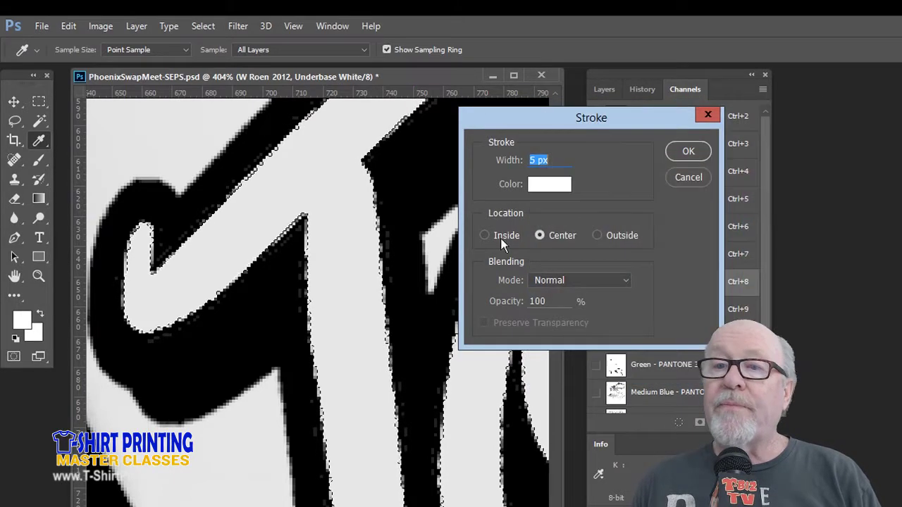
left_click(687, 153)
key("z")
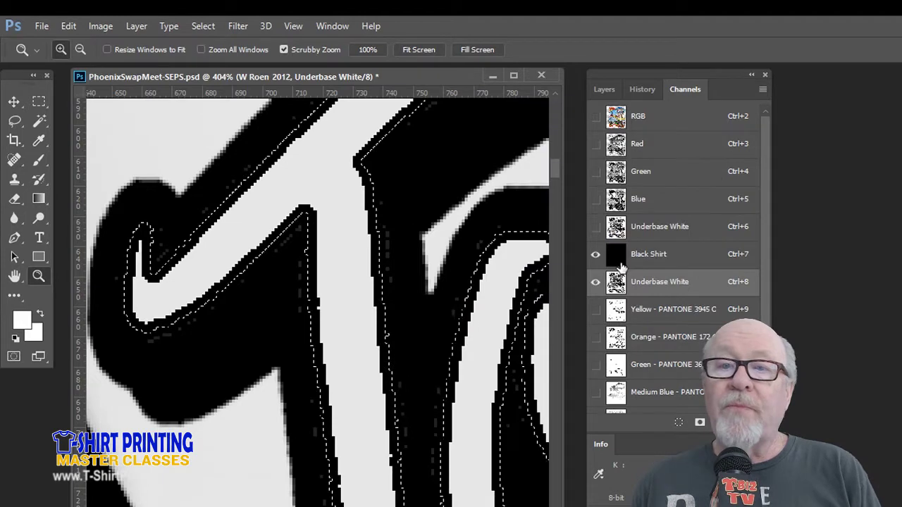
Step: Compare the underbase letters with and without the Yellow - PANTONE 3945 C channel, and leave the yellow shown with the artwork fitted on screen
left_click(595, 310)
left_click(595, 310)
left_click(596, 310)
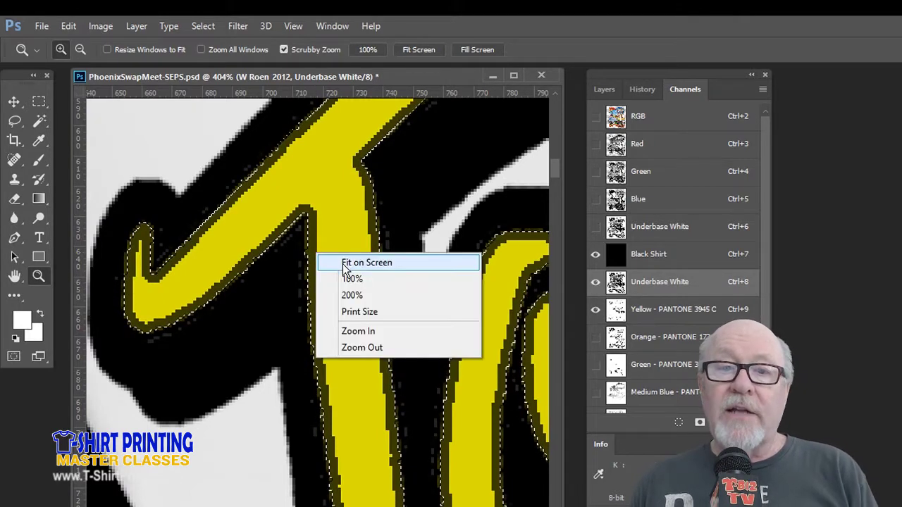
left_click(345, 264)
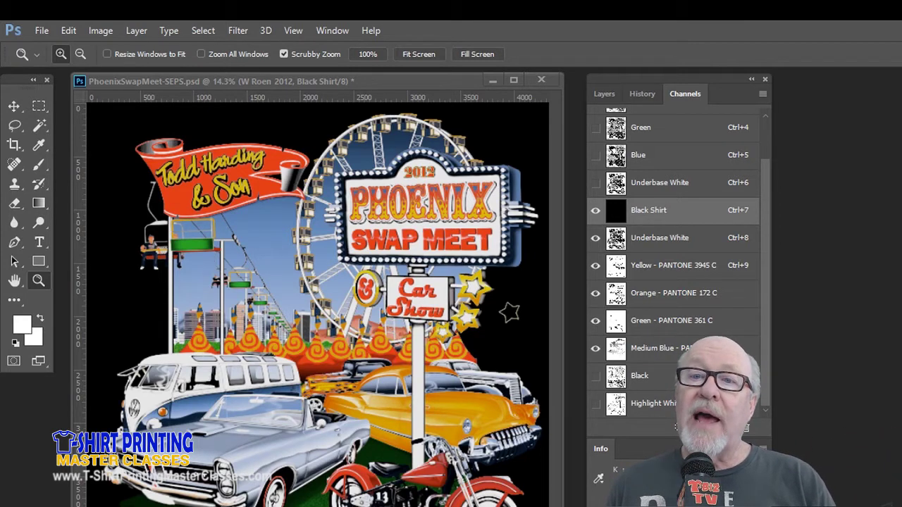
Step: Change the ink colour of the Black Shirt spot channel to light grey, a2a2a2
double_click(613, 217)
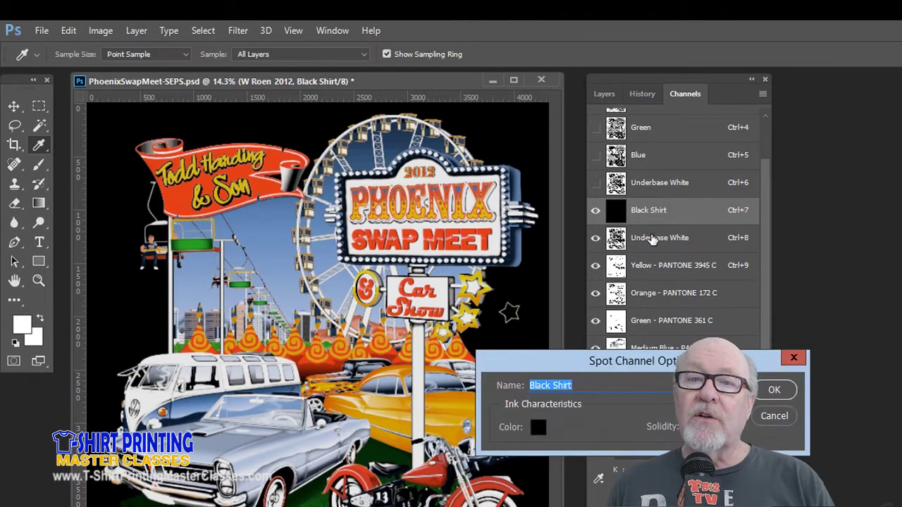
left_click(541, 427)
left_click_drag(579, 331, 503, 219)
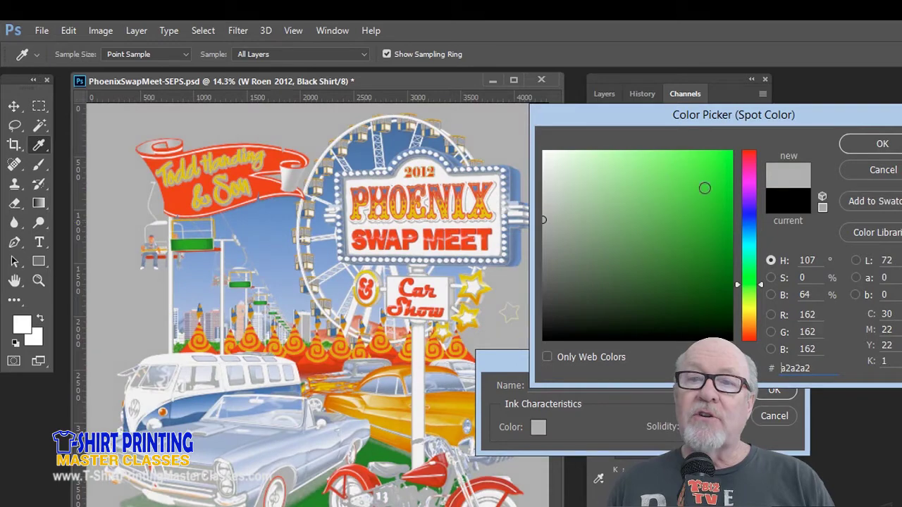
left_click(866, 145)
left_click(773, 390)
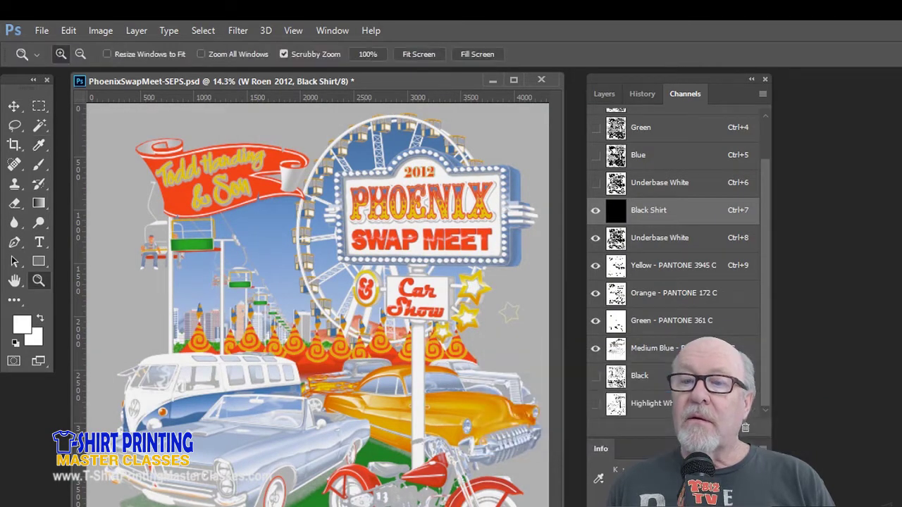
Step: Show the Black channel and inspect the banner lettering up close, comparing it with the lower Underbase White channel off and on
left_click(595, 376)
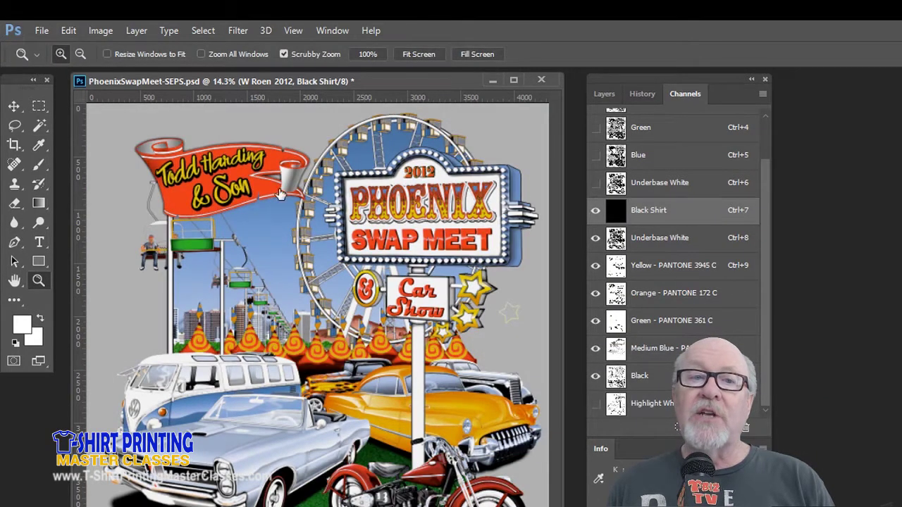
left_click_drag(175, 172, 163, 189)
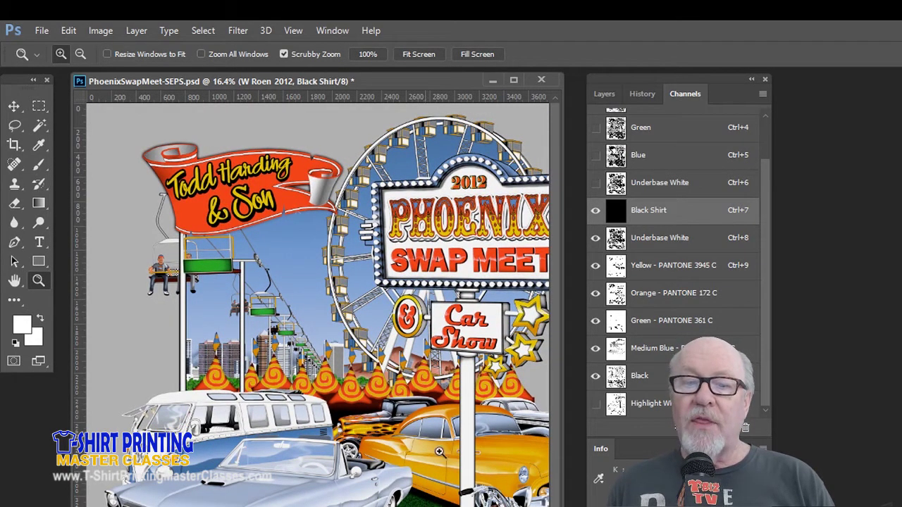
left_click_drag(204, 180, 166, 185)
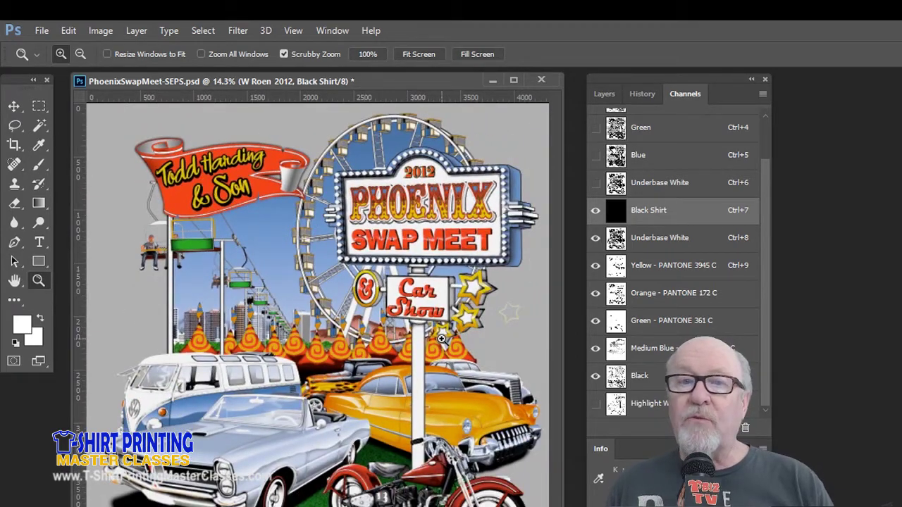
left_click_drag(207, 200, 260, 259)
left_click_drag(222, 231, 239, 234)
left_click(595, 238)
left_click(595, 238)
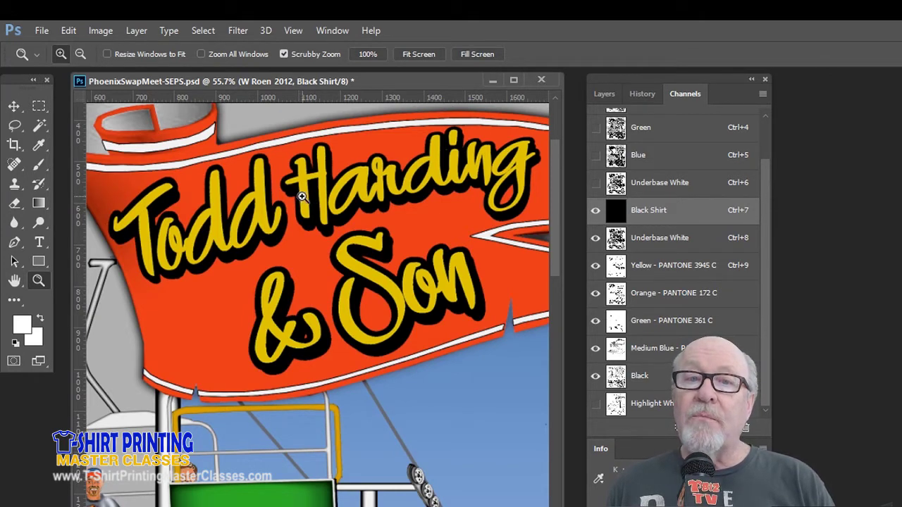
left_click_drag(303, 197, 317, 233)
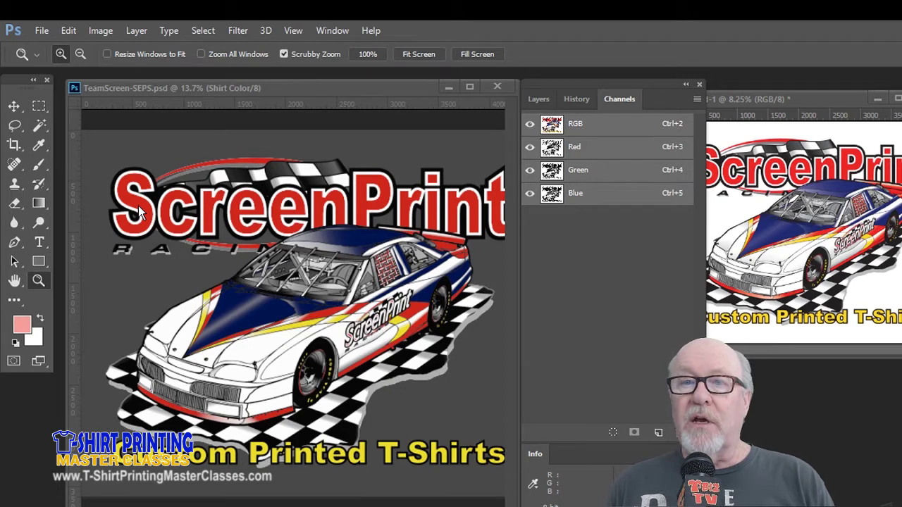
Step: In TeamScreen-SEPS.psd, compare the red over the shirt colour and underbase, restore all spot channels, and make Red - Pantone 485 the active channel
left_click_drag(336, 88, 339, 88)
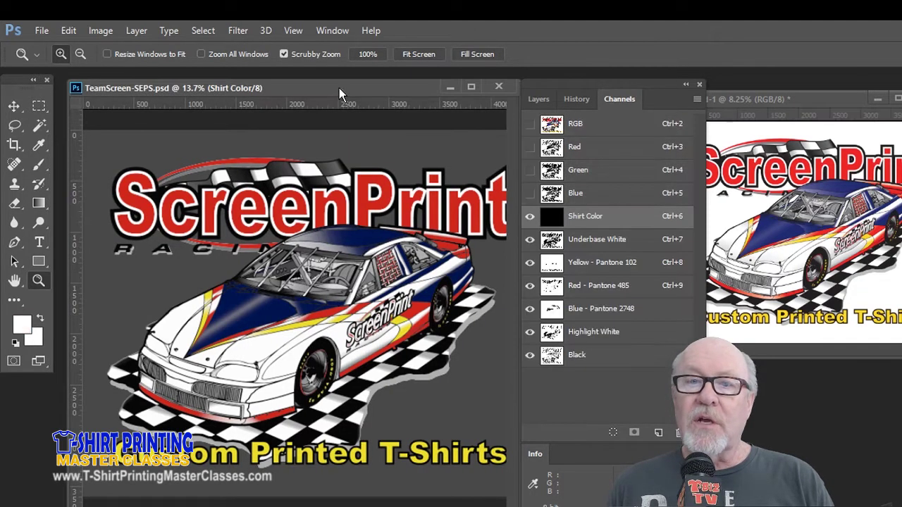
left_click_drag(528, 267, 529, 373)
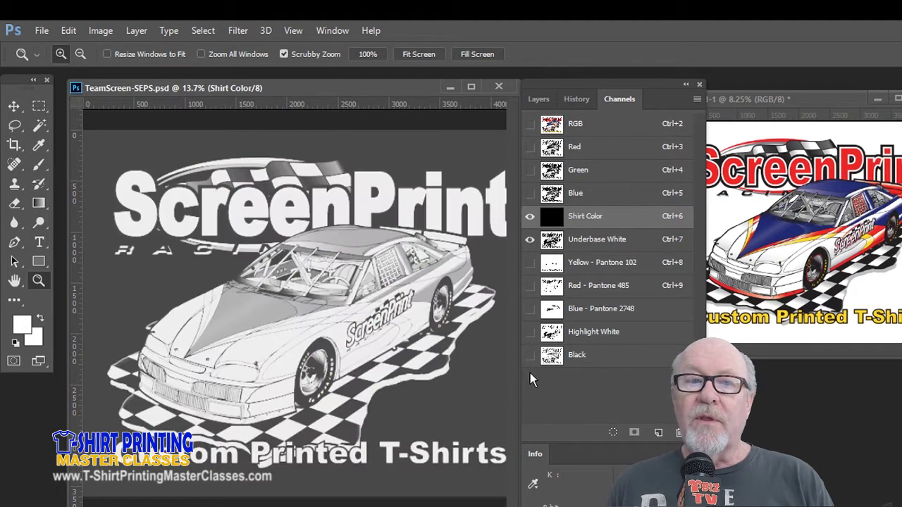
left_click(530, 286)
left_click(530, 286)
left_click(530, 286)
left_click(530, 286)
left_click(530, 286)
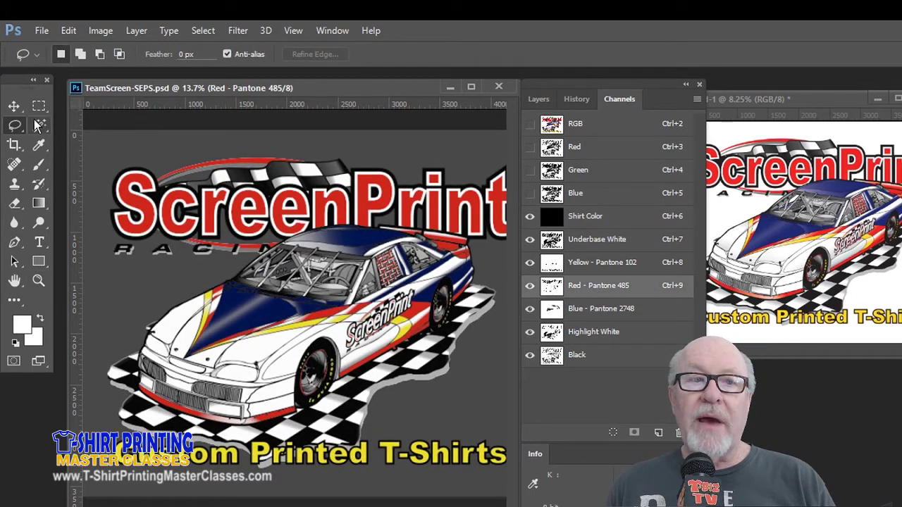
Step: Select the red swooshes above and below the ScreenPrint lettering in the red channel with the Magic Wand
left_click(38, 125)
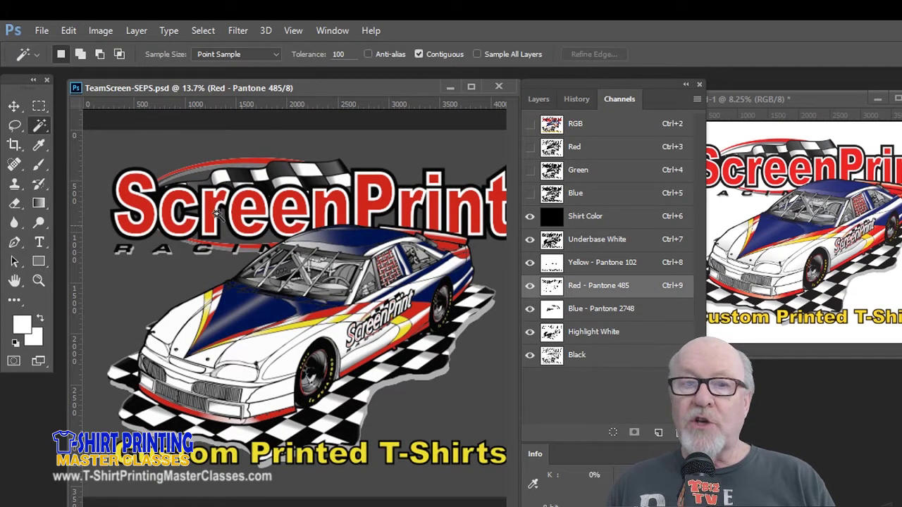
left_click(243, 162)
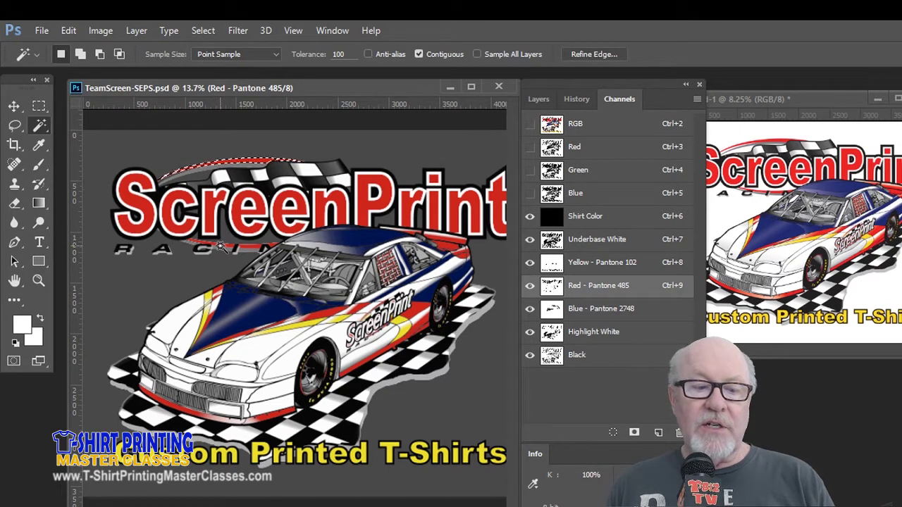
left_click(222, 247, "shift")
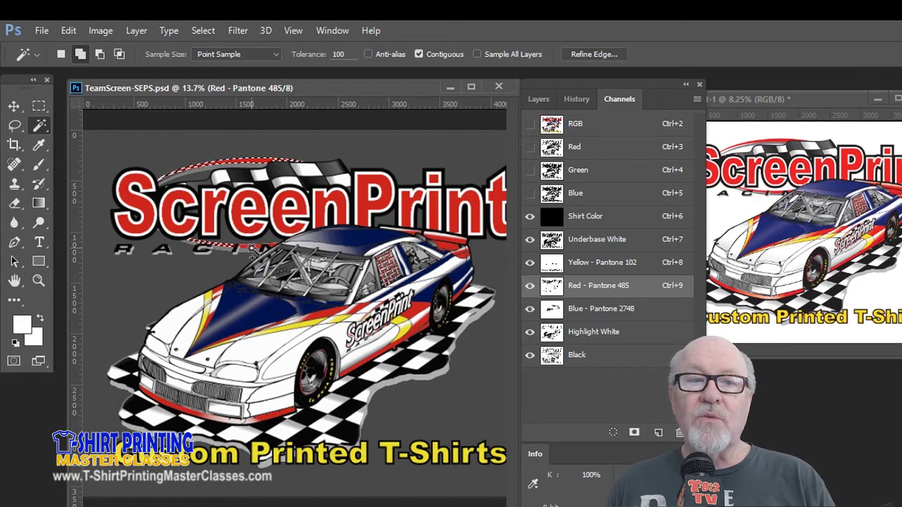
left_click(271, 272)
key("ctrl+shift+i")
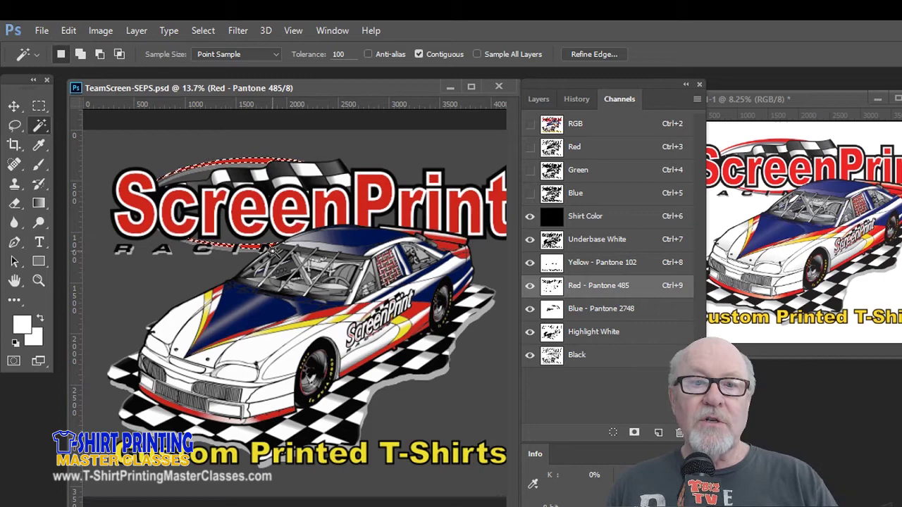
Step: Stroke the selected red swooshes in the red channel with a 5 px black line centred on the selection edge at 100% opacity
key("z")
left_click_drag(141, 181, 139, 95)
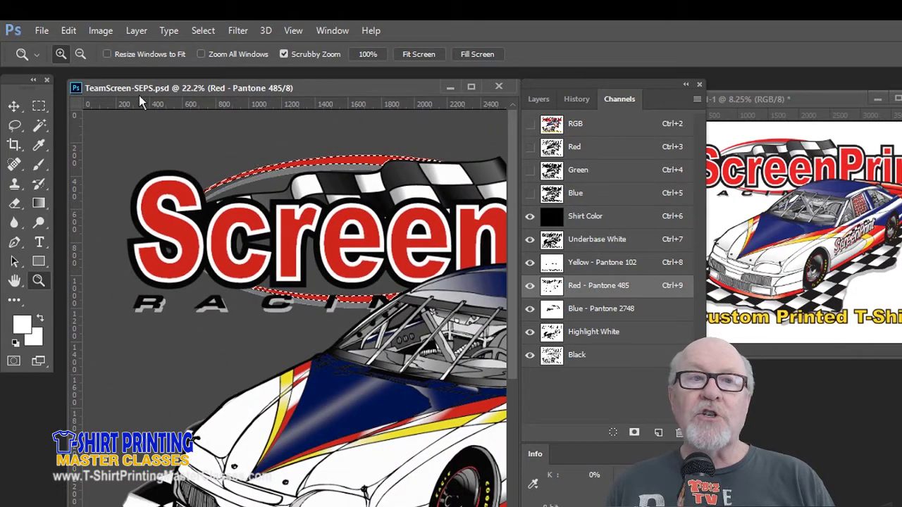
left_click(68, 30)
left_click(29, 256)
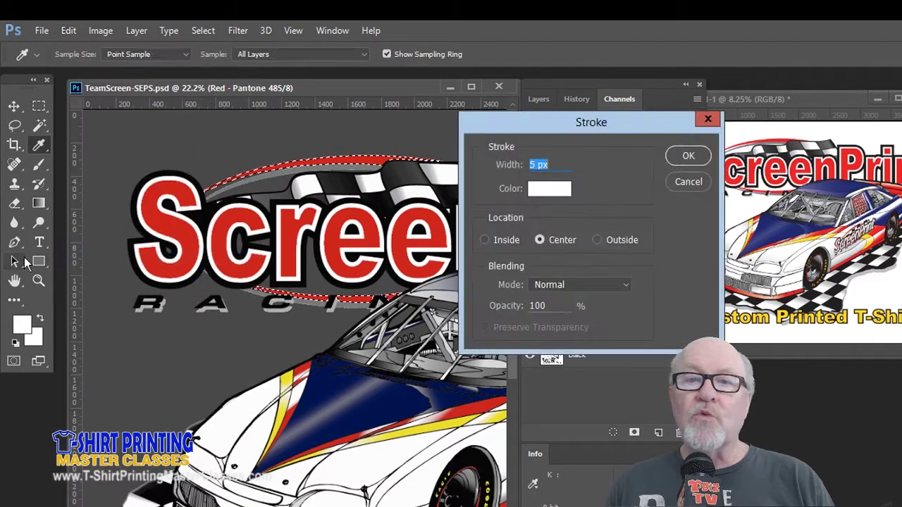
left_click(563, 189)
left_click(564, 331)
left_click_drag(565, 331, 542, 340)
left_click(882, 145)
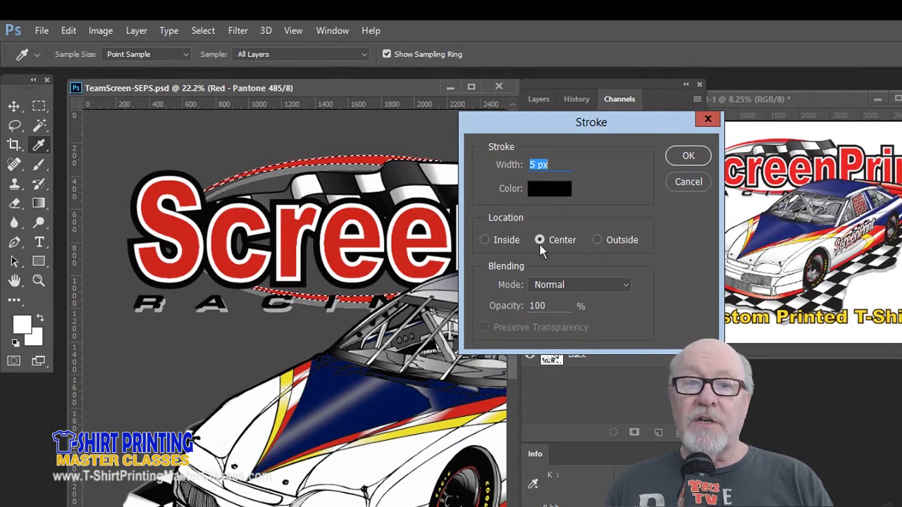
left_click(688, 157)
key("z")
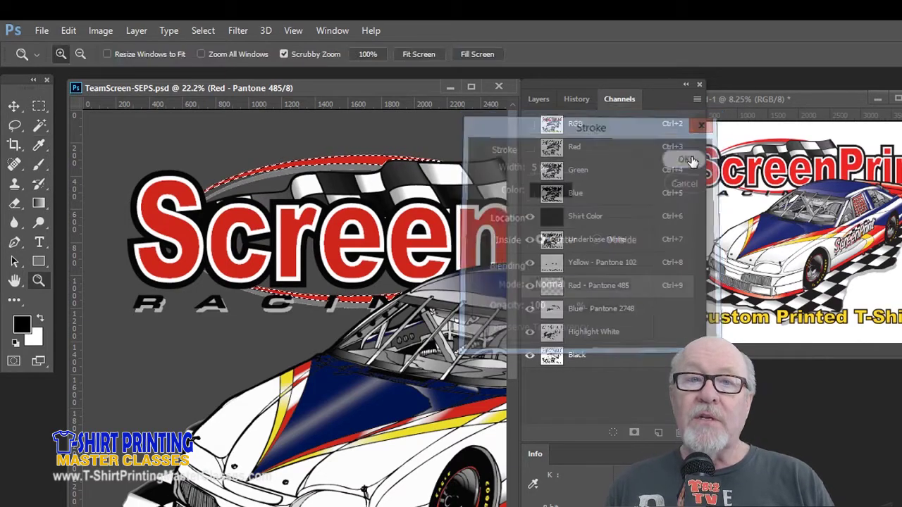
left_click_drag(249, 172, 334, 189)
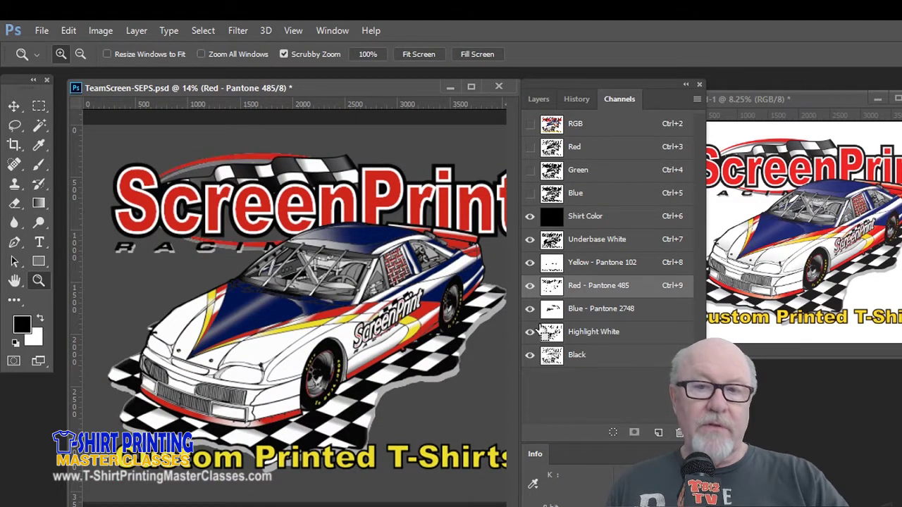
Step: Make Yellow - Pantone 102 the active channel and hide all other channels, including Shirt Color and Underbase White
left_click(548, 264)
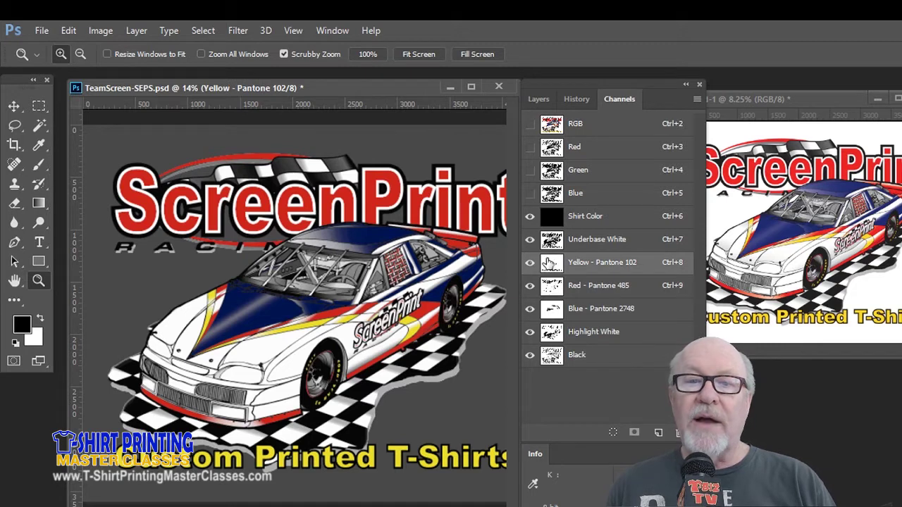
left_click_drag(529, 287, 530, 372)
left_click_drag(529, 239, 528, 217)
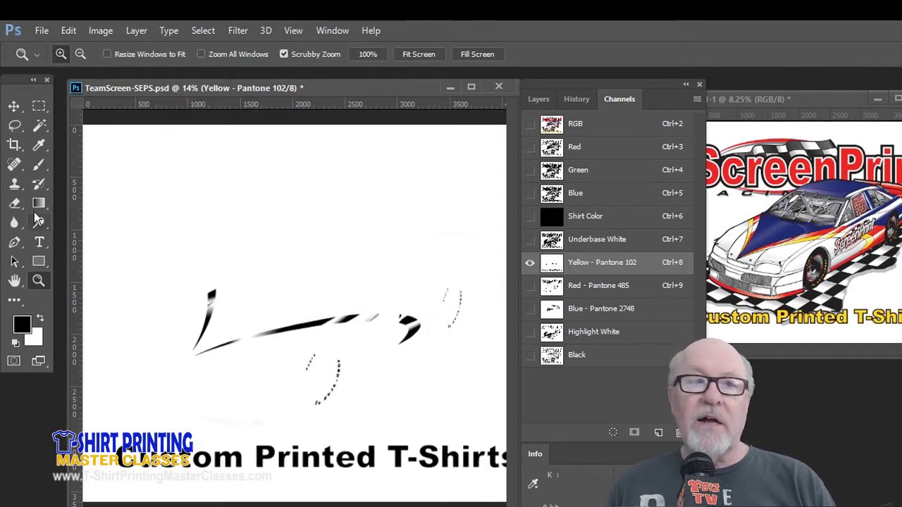
Step: Pick the first letters of Custom with the Magic Wand, and rearrange the workspace to show the whole Custom Printed T-Shirts line
left_click(40, 129)
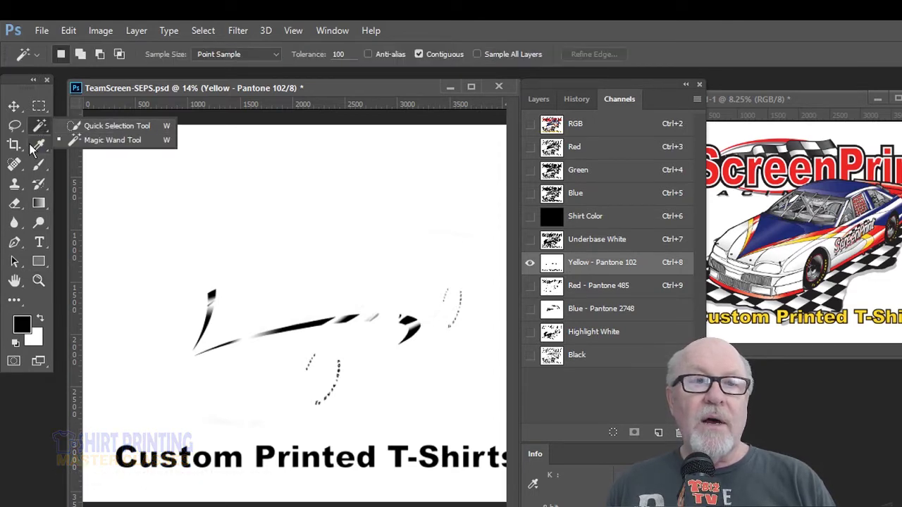
left_click(39, 145)
left_click(38, 127)
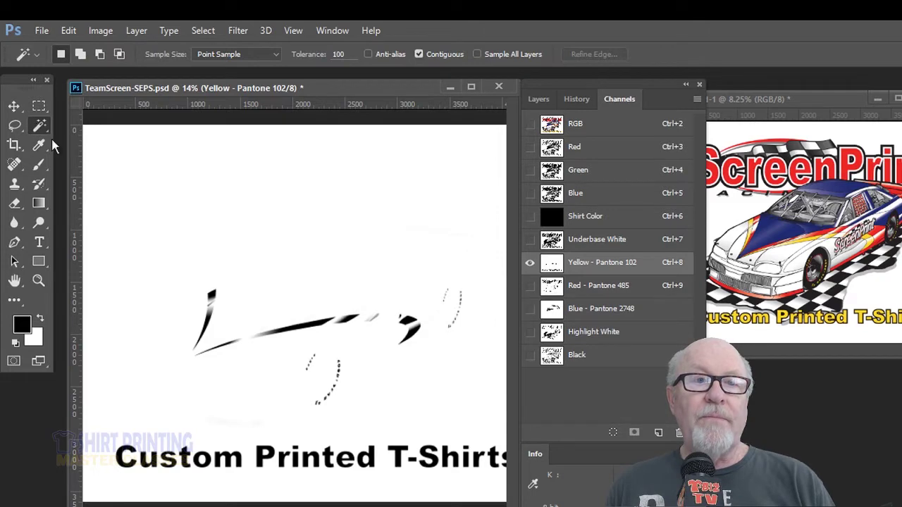
left_click(120, 459)
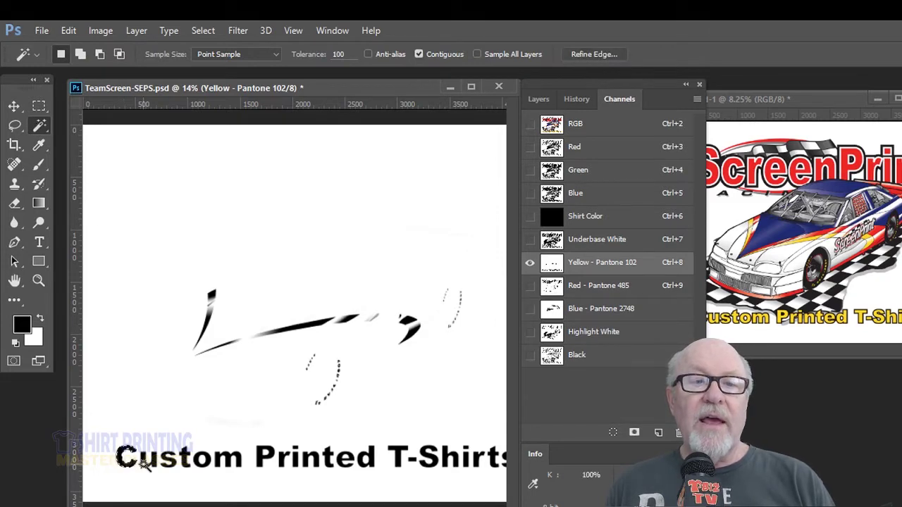
left_click(166, 462)
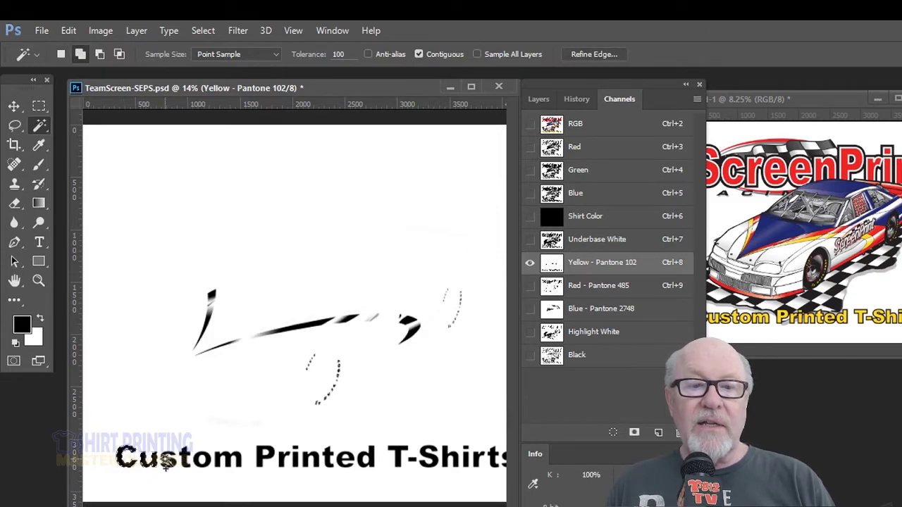
left_click_drag(566, 85, 582, 97)
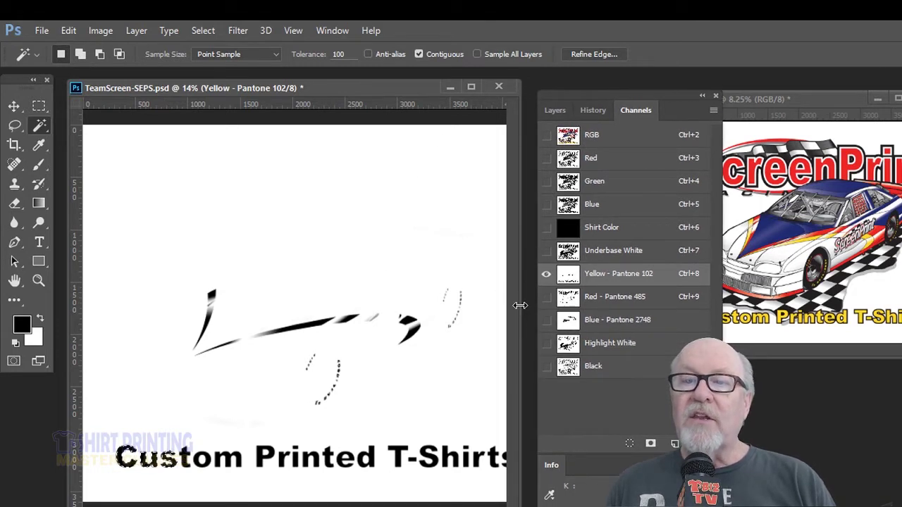
left_click_drag(529, 305, 543, 318)
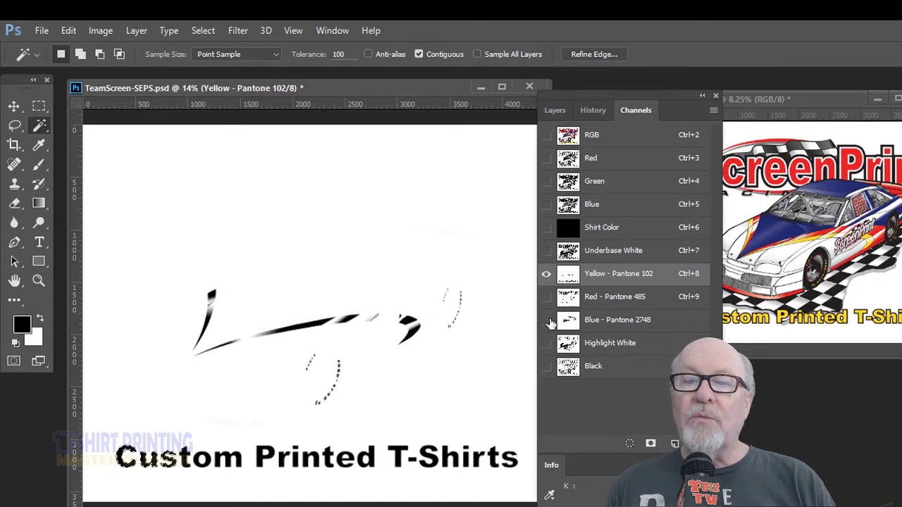
Step: Select the letter C of Custom with the Magic Wand and extend the selection to all similar areas of the yellow channel
left_click(134, 457)
left_click(128, 452)
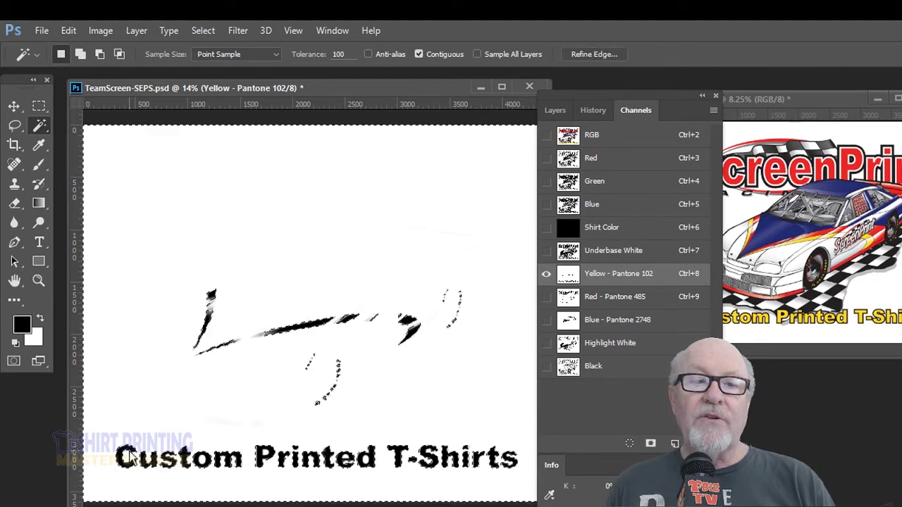
left_click(124, 456)
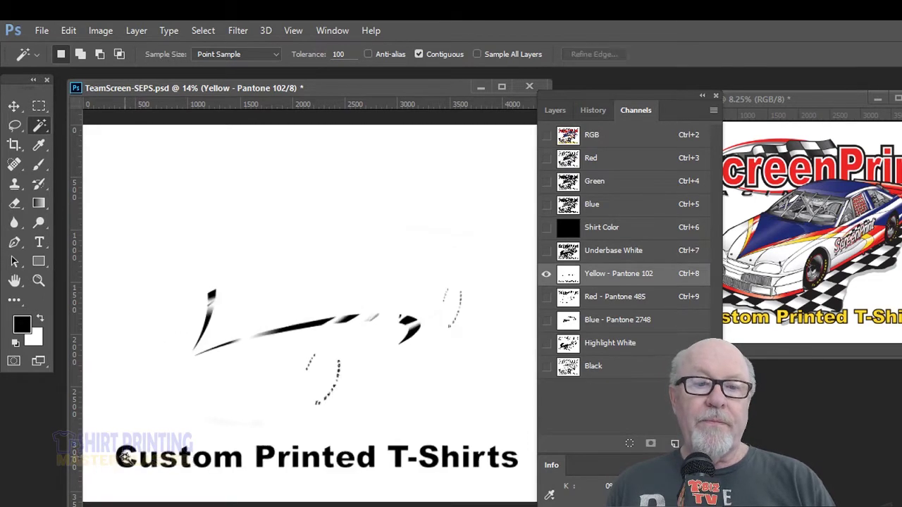
left_click(124, 452)
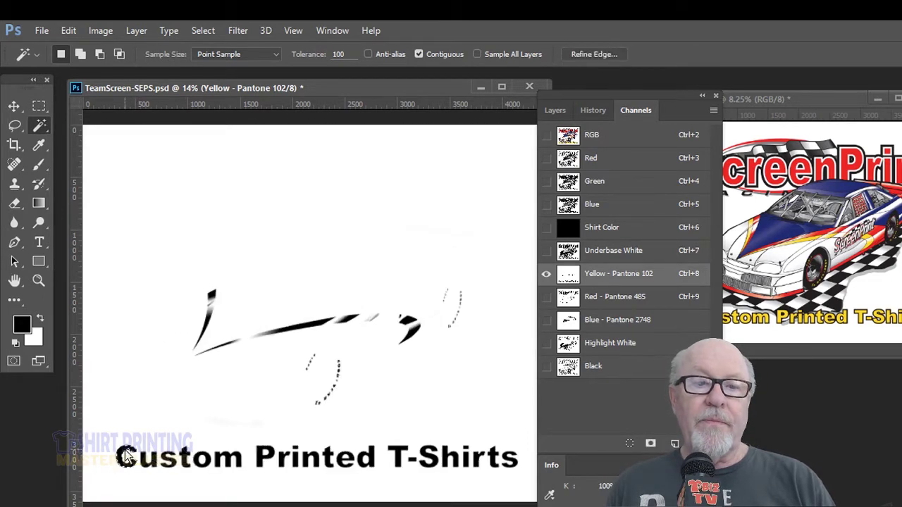
left_click(203, 34)
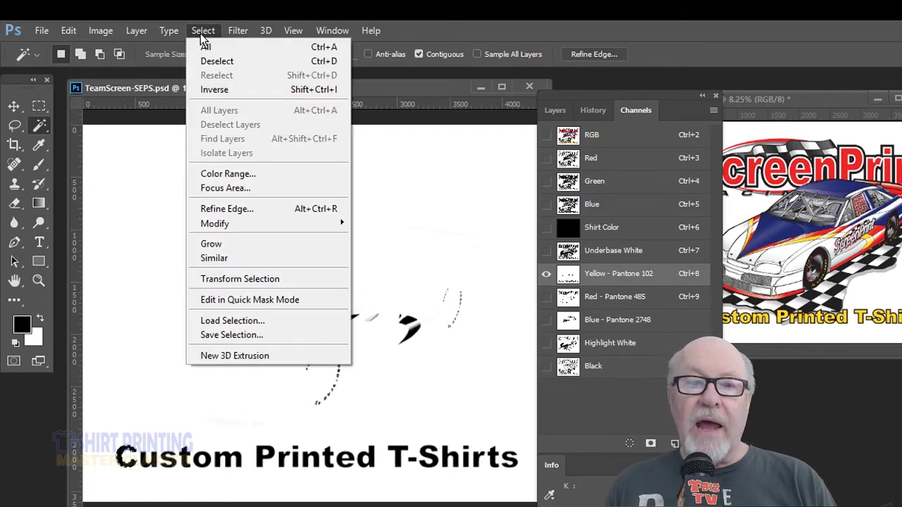
left_click(209, 258)
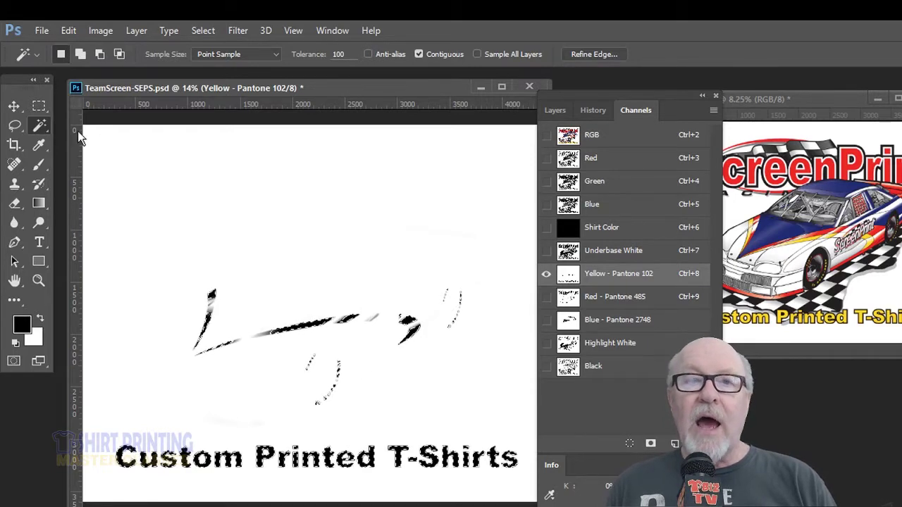
Step: Subtract the car's yellow details from the selection with the Rectangular Marquee, keeping only the Custom Printed T-Shirts lettering
left_click(39, 107)
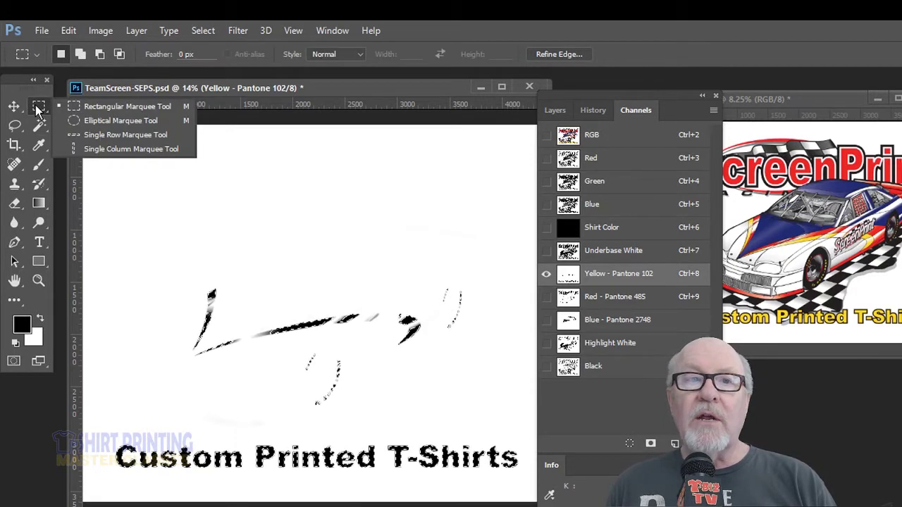
left_click(77, 105)
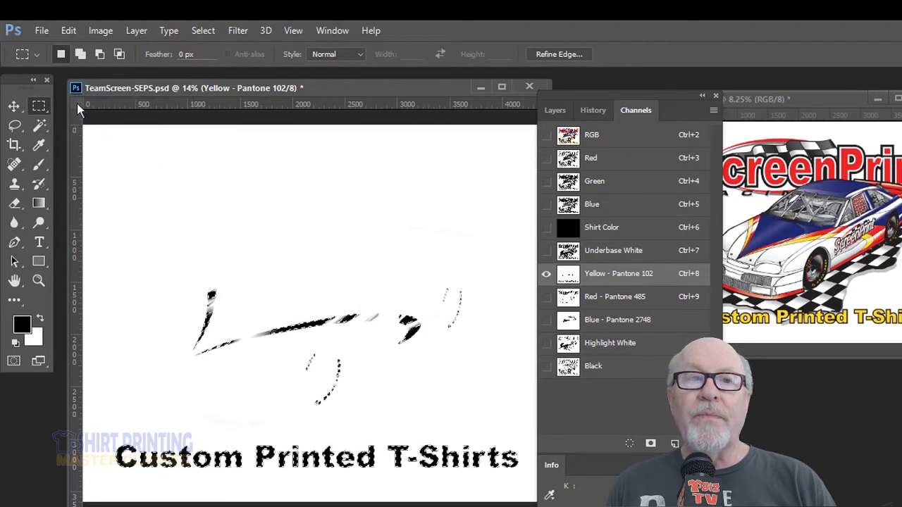
left_click(100, 54)
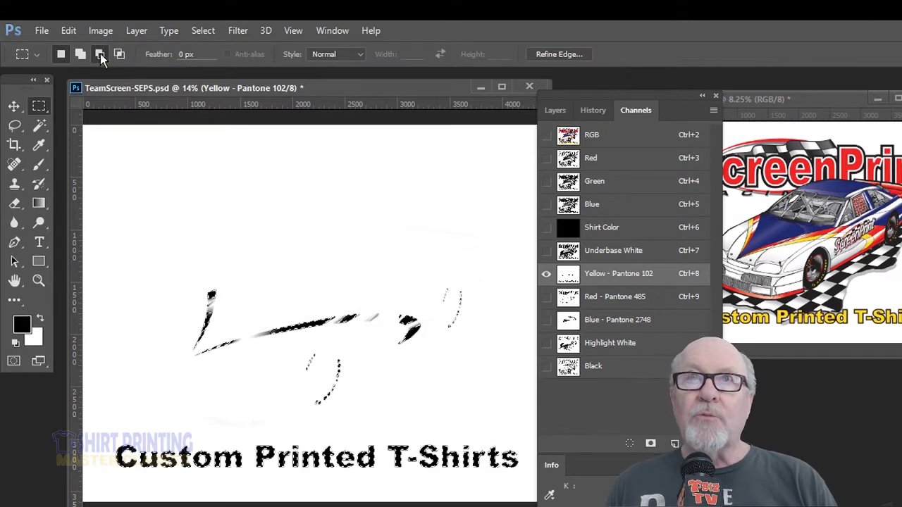
left_click_drag(133, 192, 500, 432)
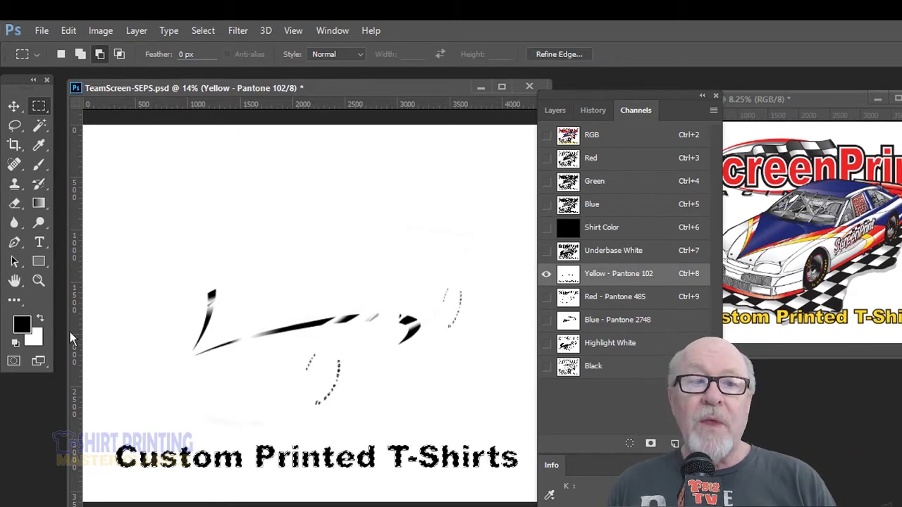
Step: Stroke the selected Custom Printed T-Shirts lettering in the yellow channel with a 5 px black line centred on the selection edge
left_click(38, 281)
left_click_drag(143, 474, 143, 474)
left_click(72, 29)
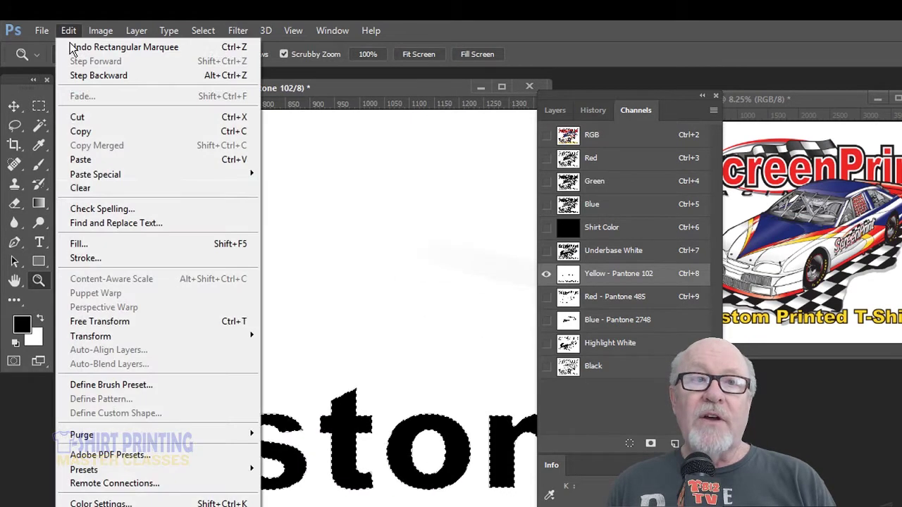
left_click(104, 265)
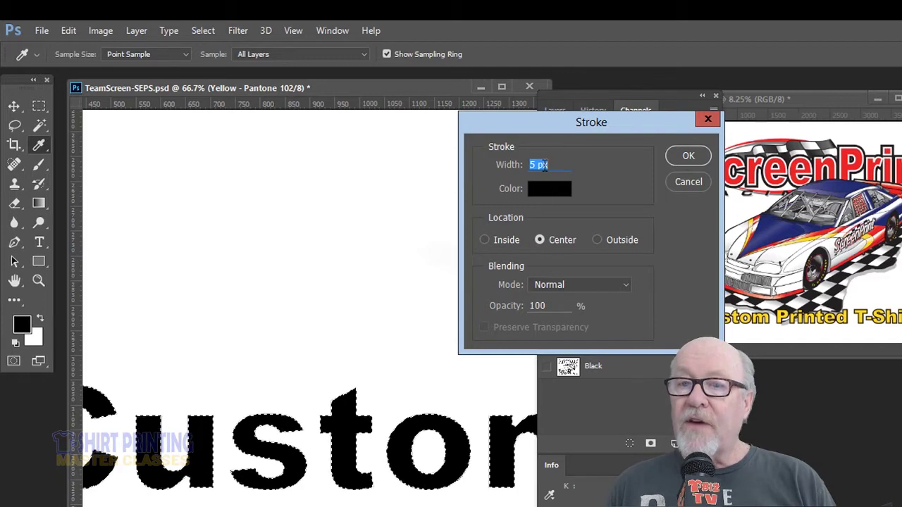
left_click(684, 155)
key("z")
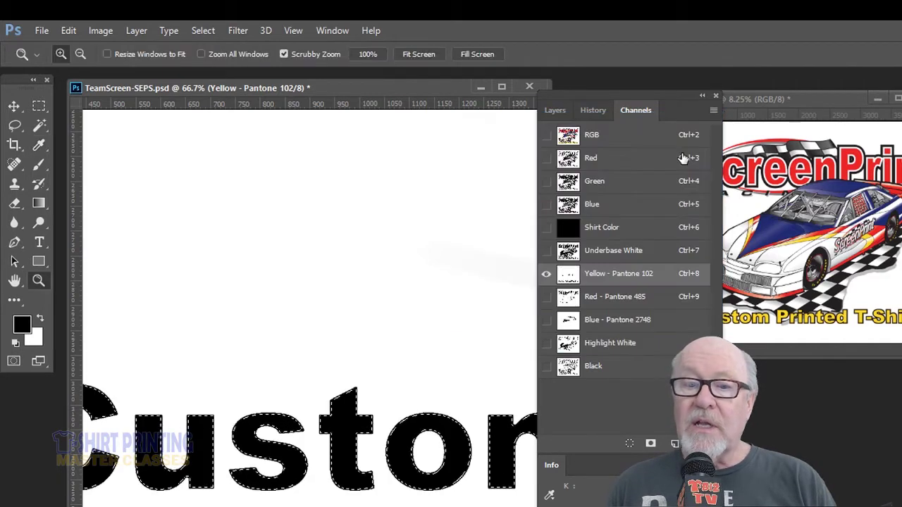